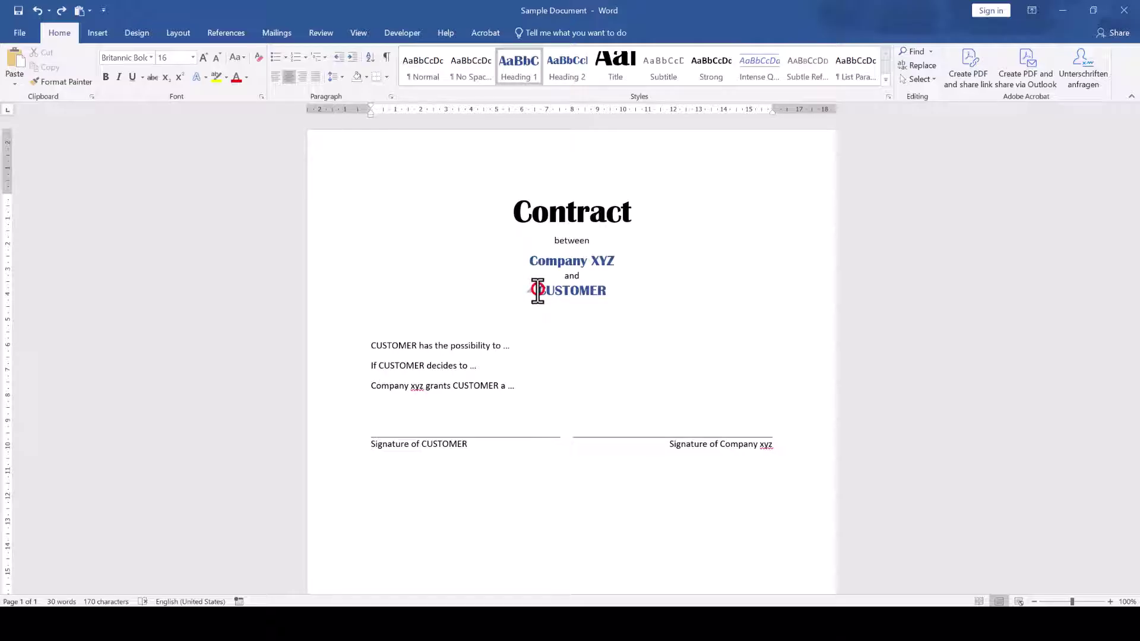
Step: Add a bookmark named customer_name on the selected CUSTOMER heading text
drag(538, 291, 606, 291)
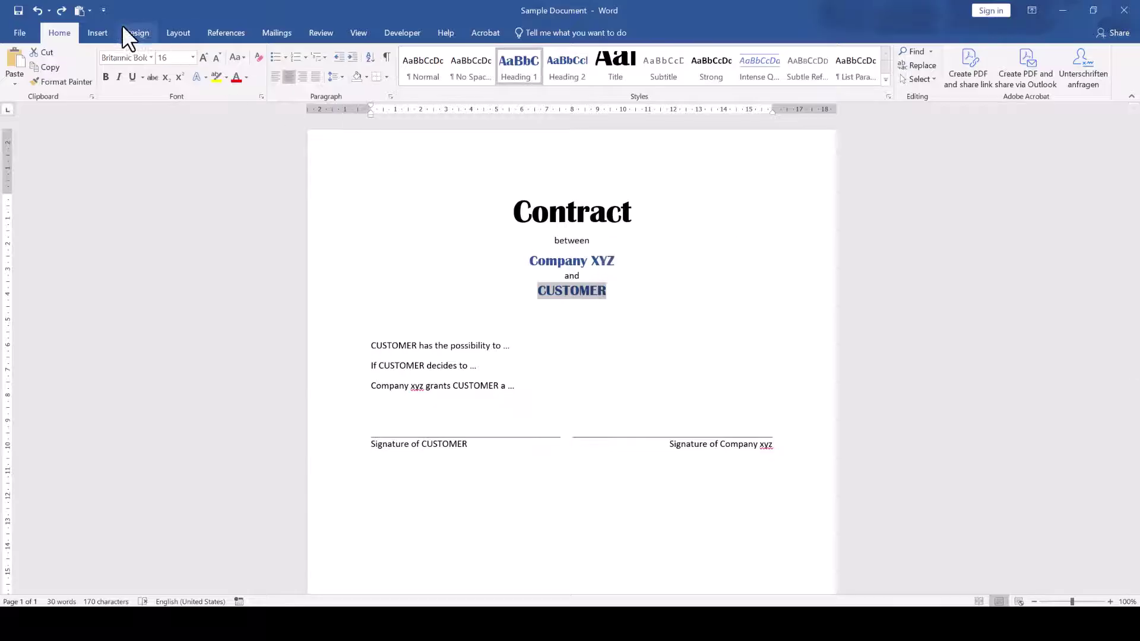
click(103, 32)
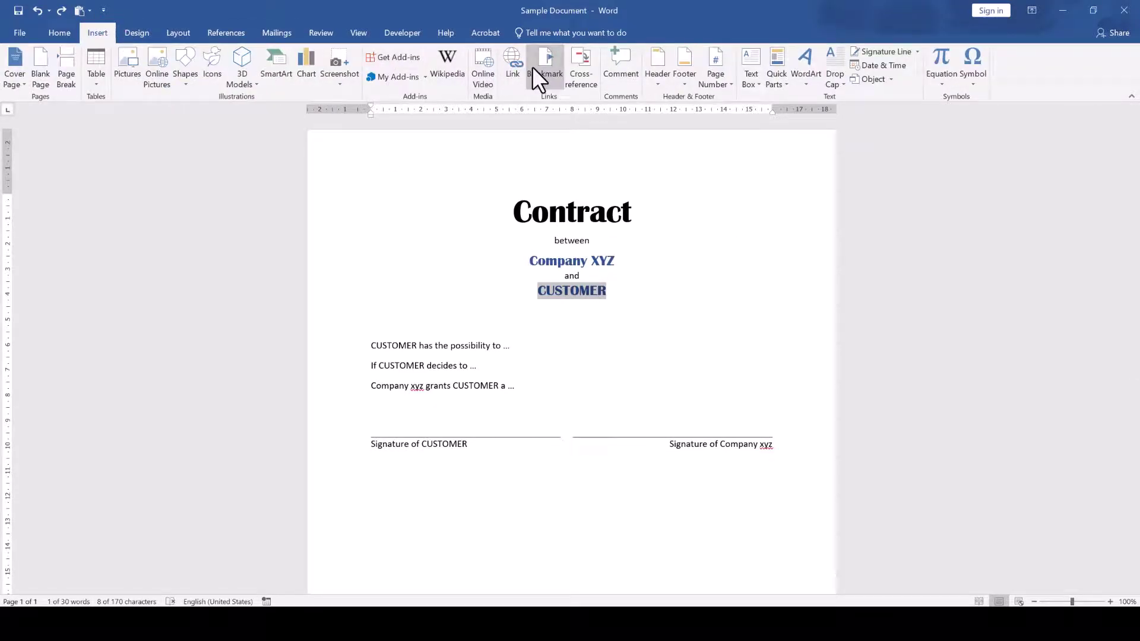
click(532, 66)
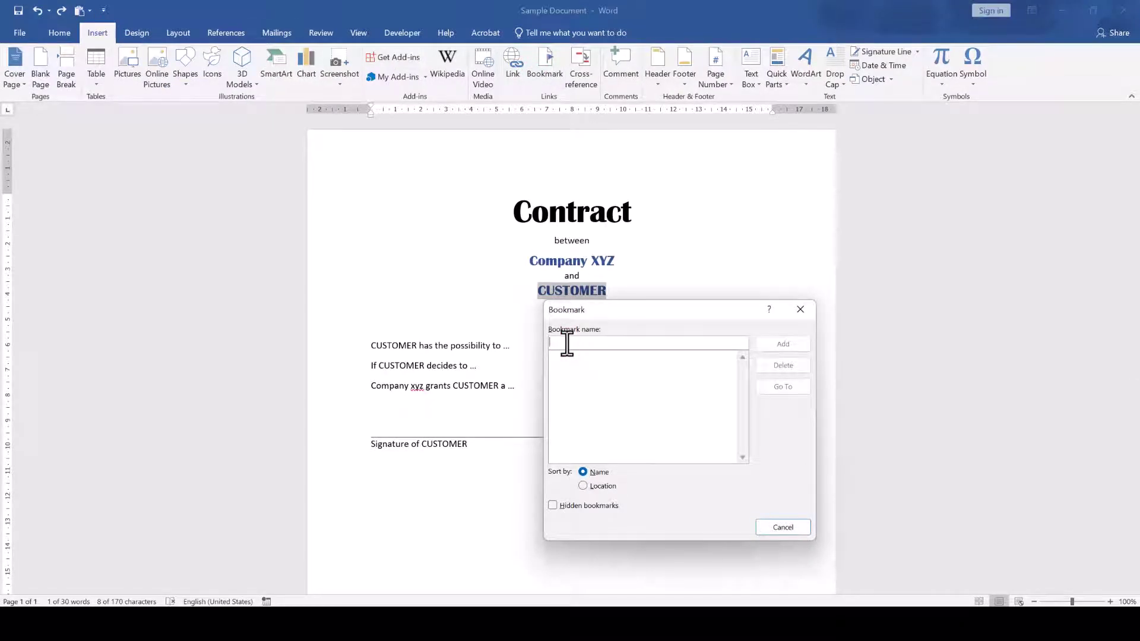
text(customer name)
click(580, 343)
key(BackSpace)
text(_name)
click(770, 345)
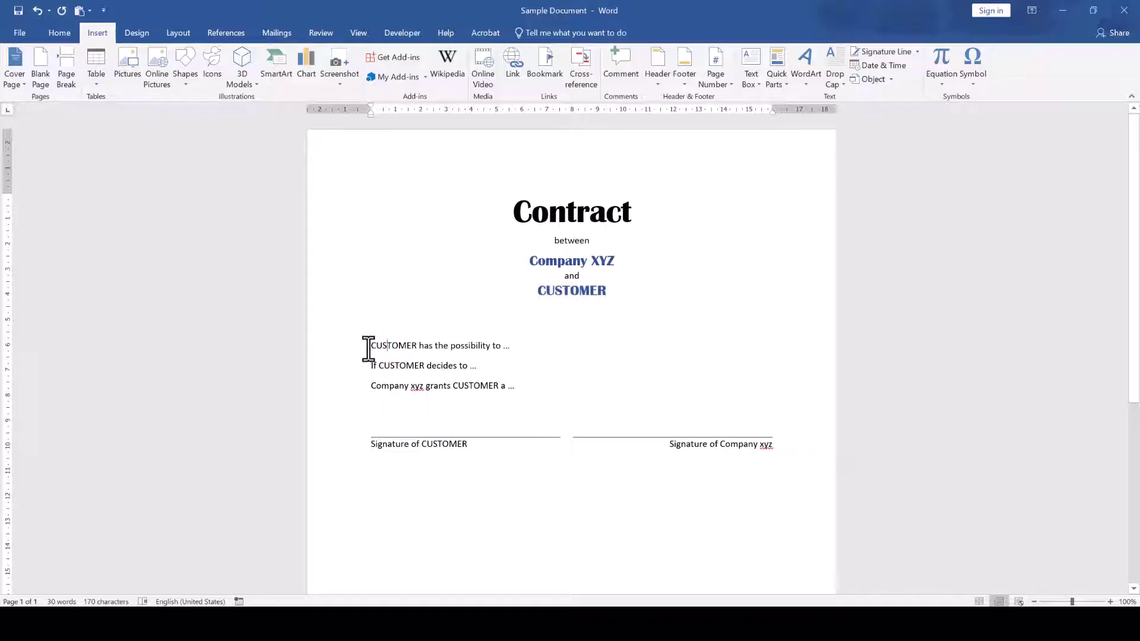
Step: Replace CUSTOMER in the first clause with a cross-reference to the customer_name bookmark text
drag(369, 349, 415, 346)
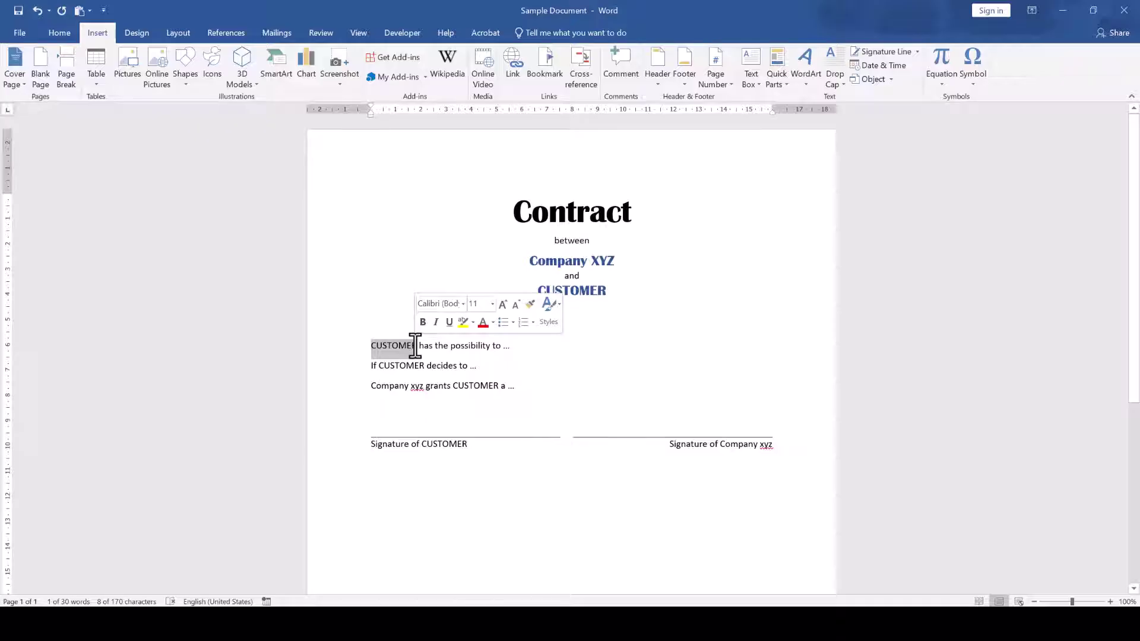
key(Delete)
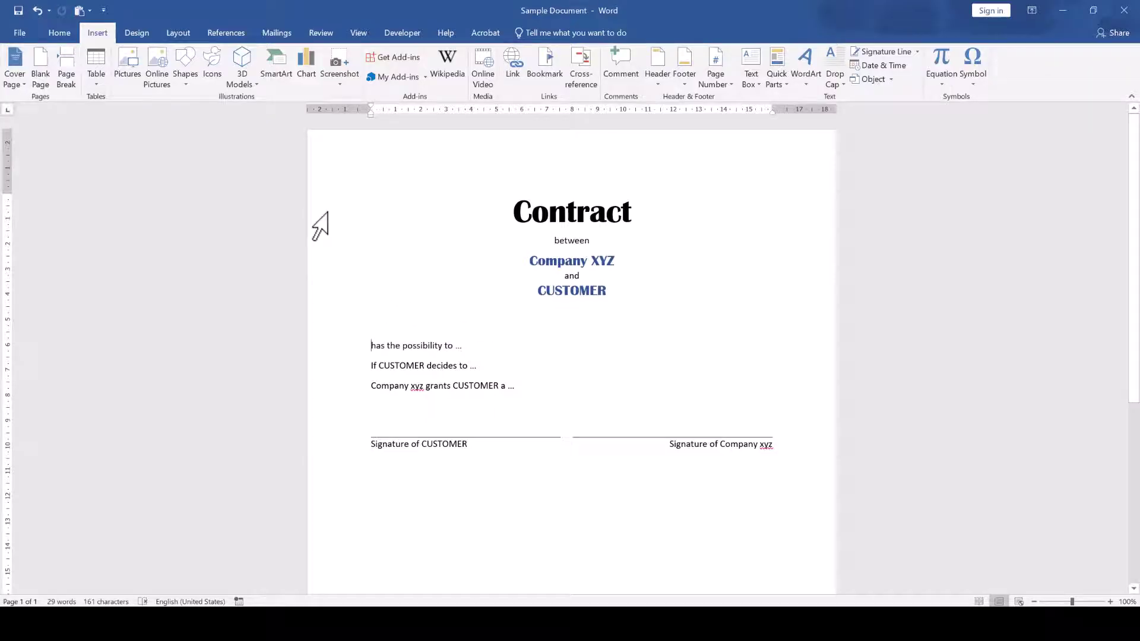
click(579, 83)
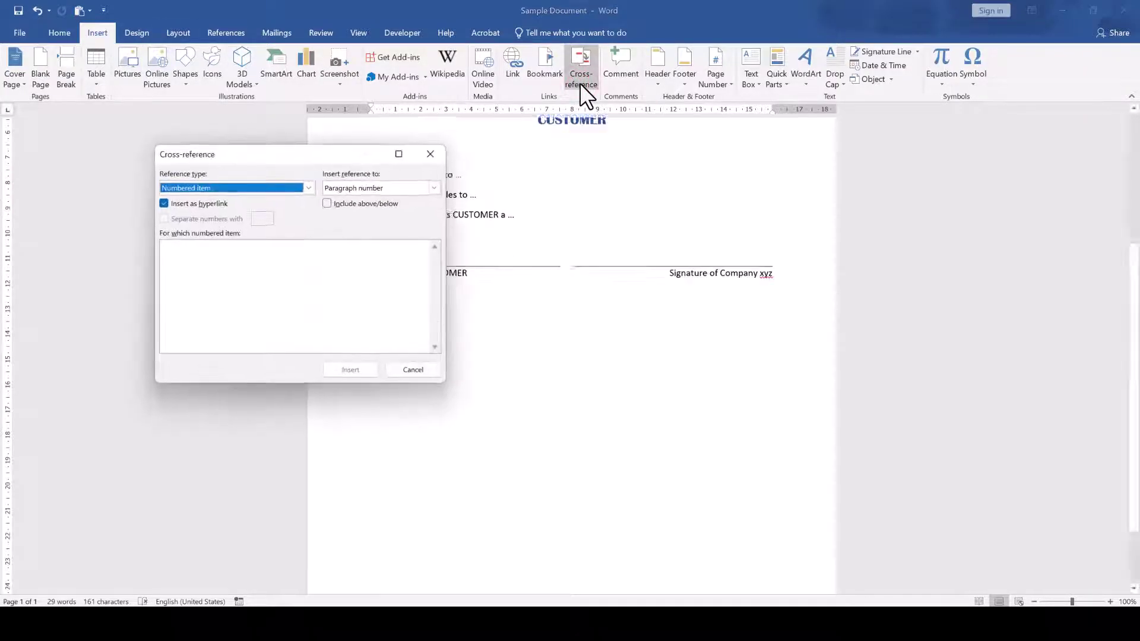
click(308, 187)
click(254, 219)
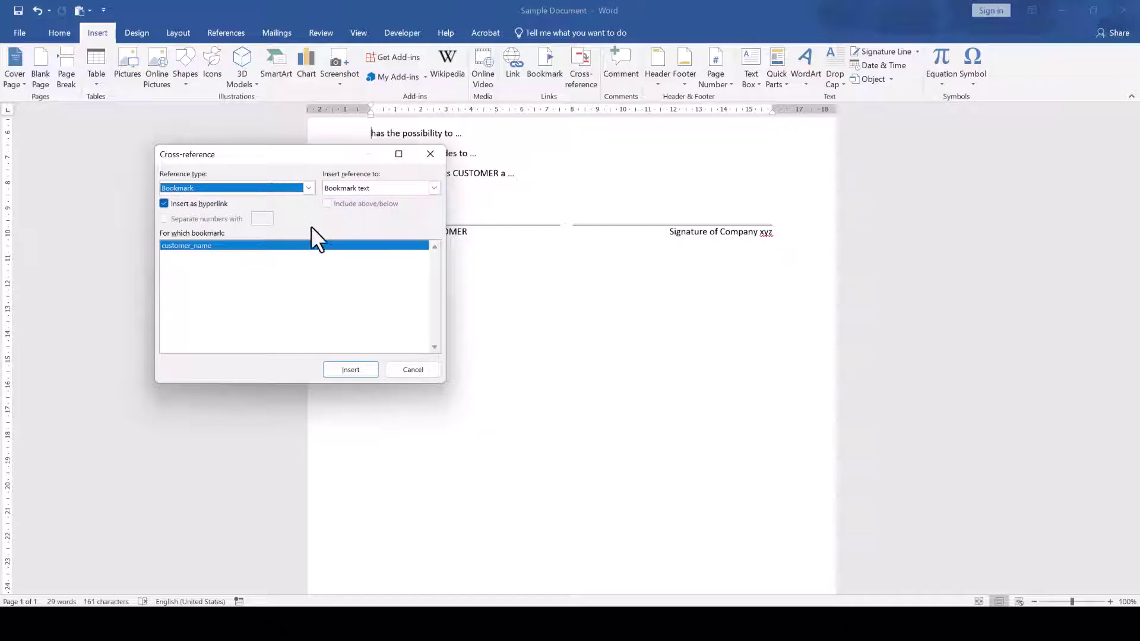
click(283, 244)
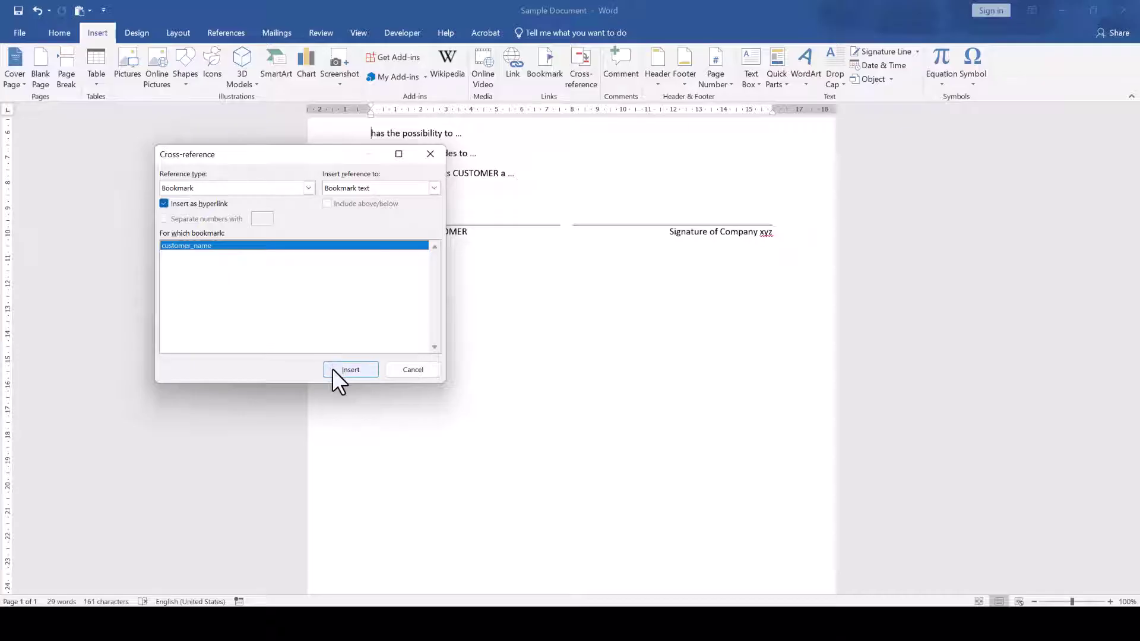
click(351, 370)
click(411, 369)
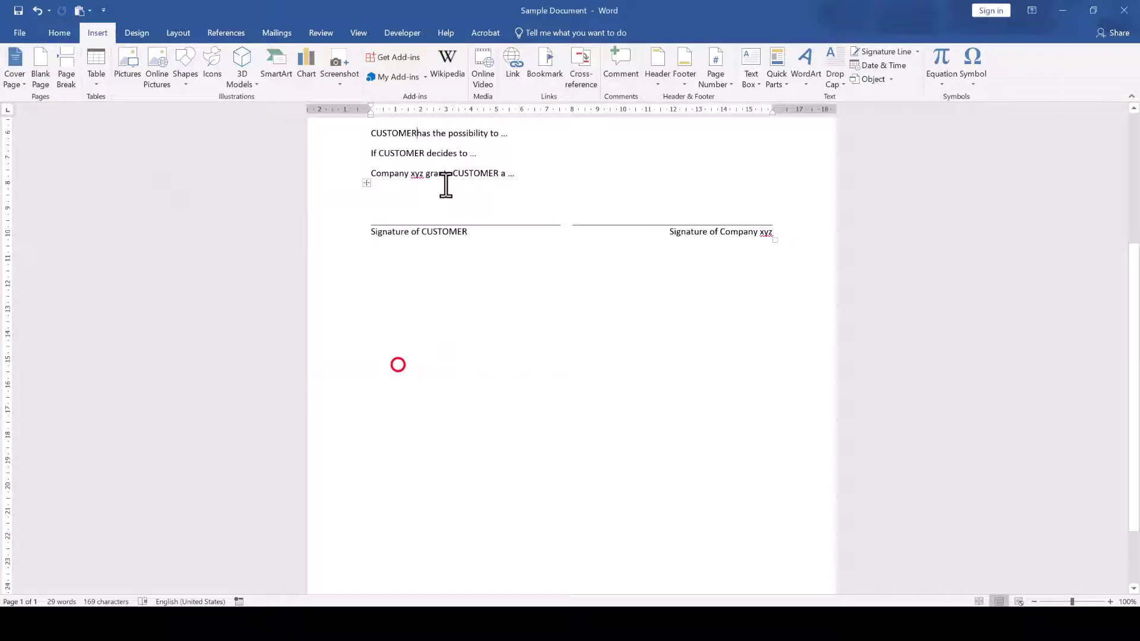
Step: Insert the same customer_name cross-reference in the second and third clauses and the signature line
drag(378, 153, 496, 153)
click(580, 74)
click(350, 370)
click(411, 370)
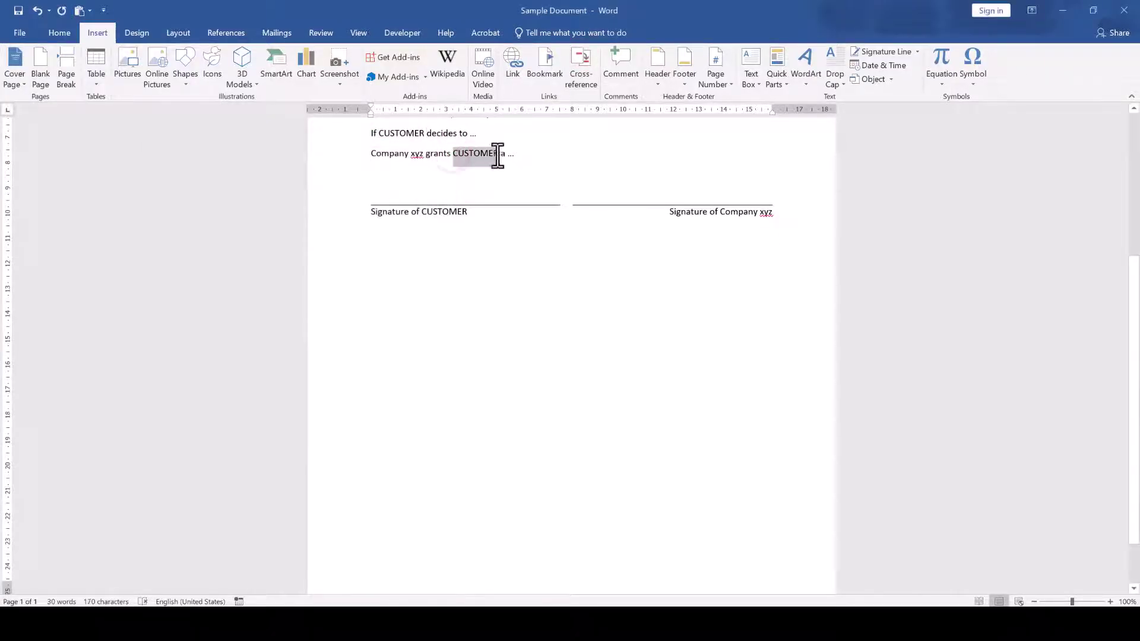
click(581, 73)
click(350, 370)
click(411, 370)
drag(419, 191, 467, 191)
click(581, 73)
click(350, 370)
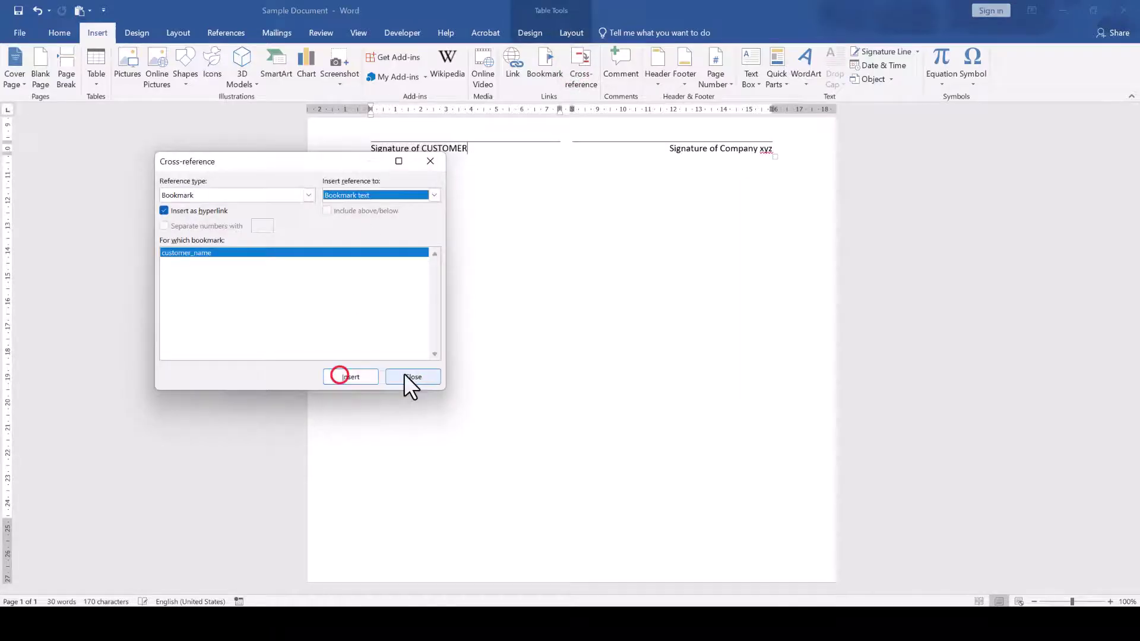
click(411, 369)
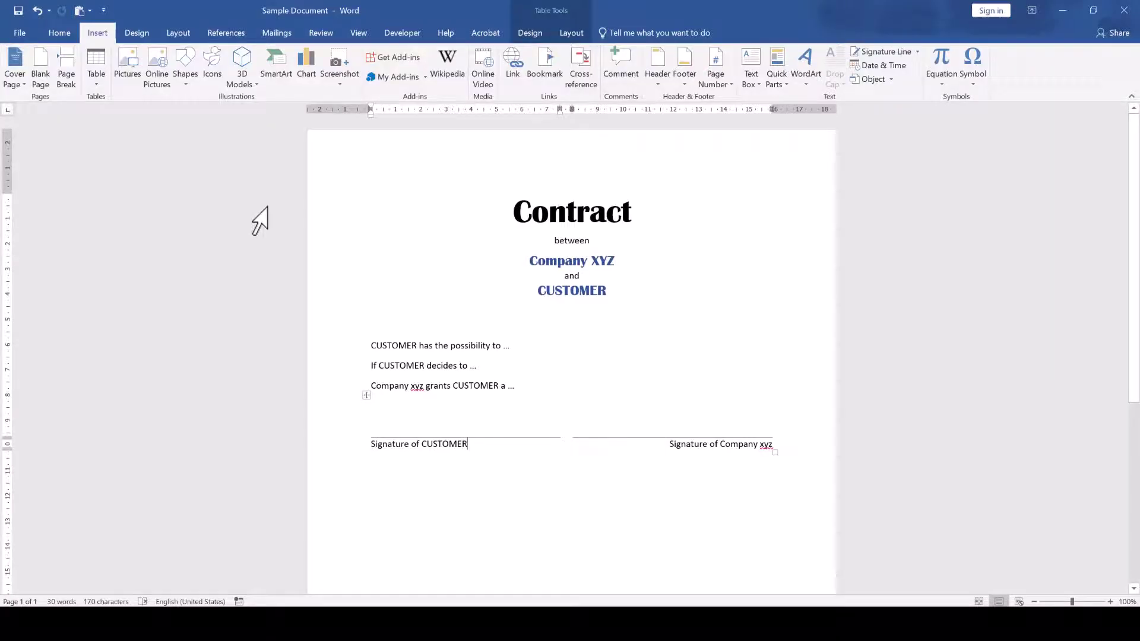
Step: Enable Show bookmarks in Word's Advanced options so brackets mark the CUSTOMER heading
click(25, 31)
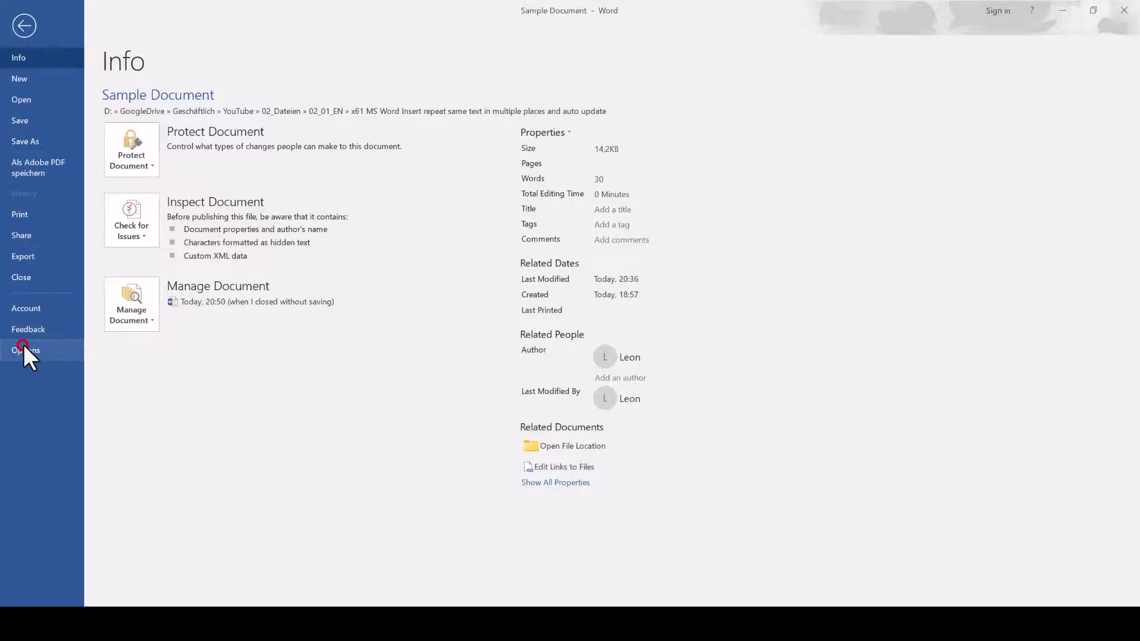
click(23, 347)
click(303, 221)
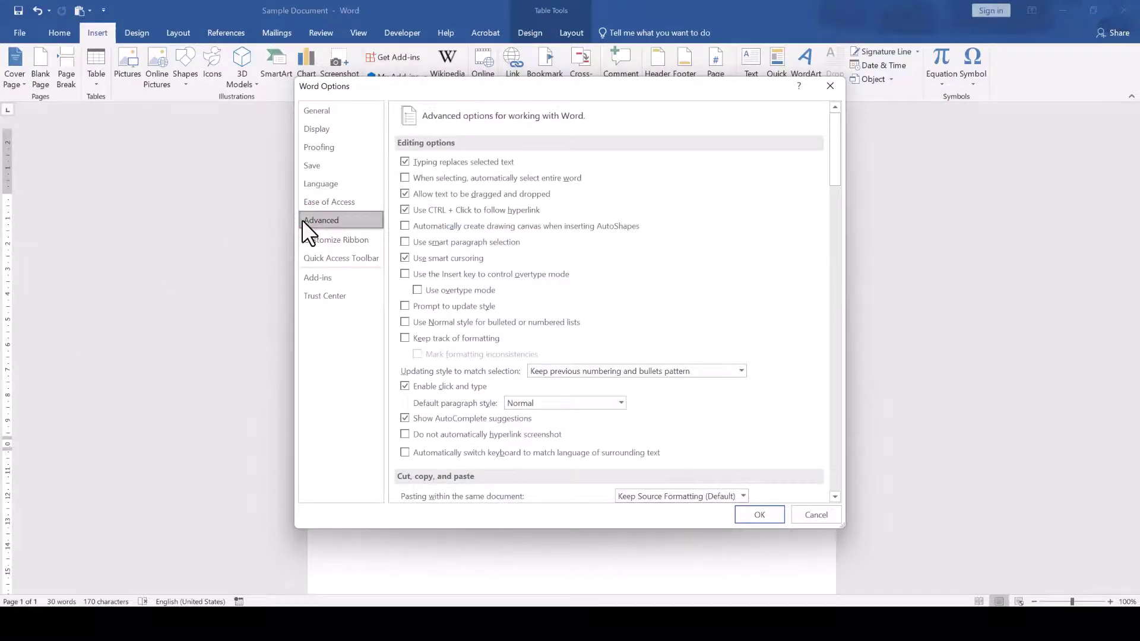
scroll(428, 262, down, 15)
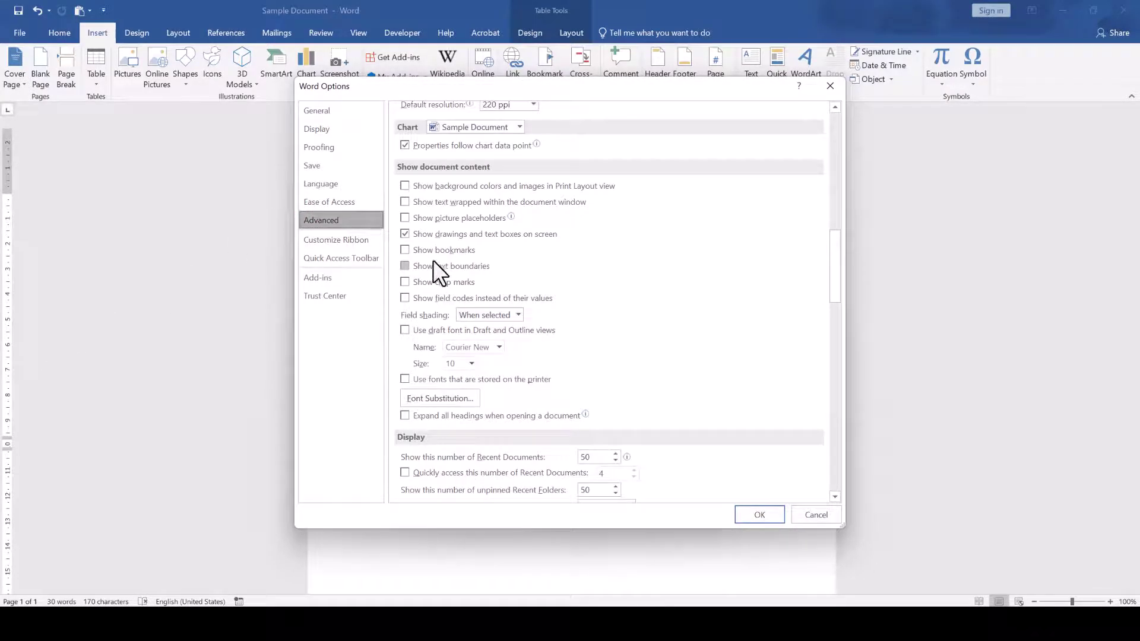
click(404, 249)
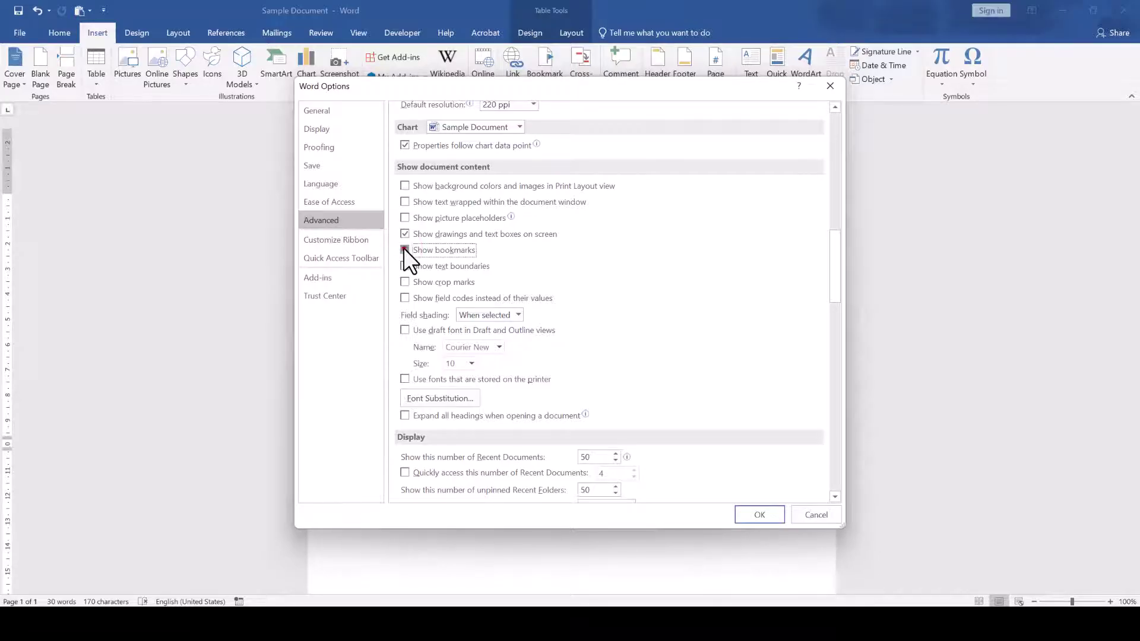
click(749, 515)
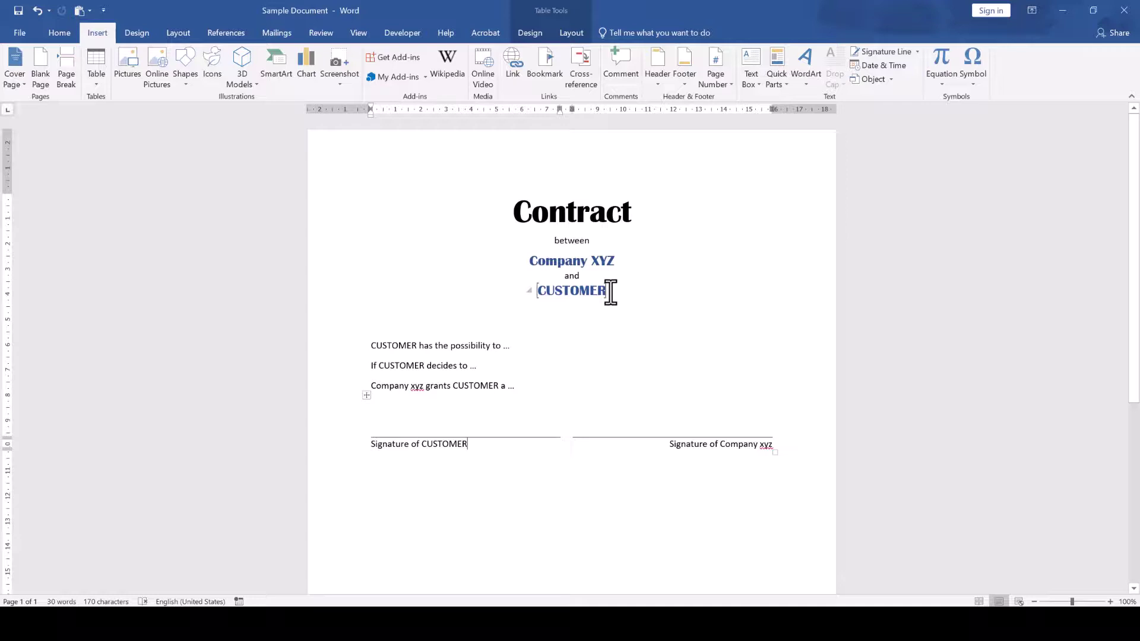
Step: Trim the heading's CUSTOMER back to CUSTO and append 'test', giving CUSTOtest
scroll(611, 293, up, 9)
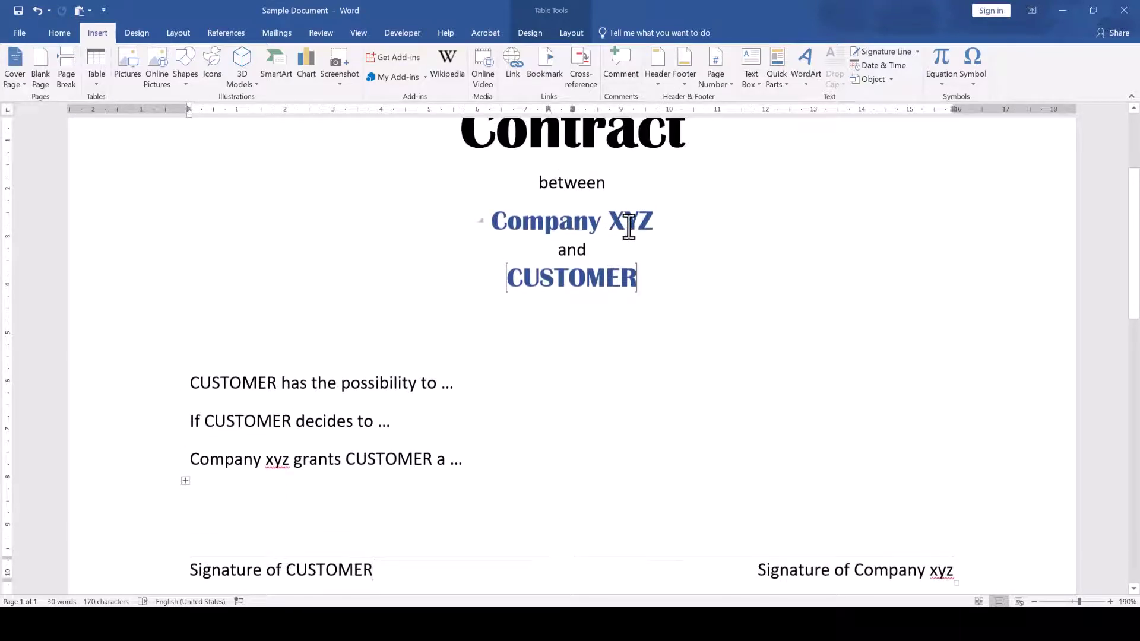
scroll(629, 222, up, 1)
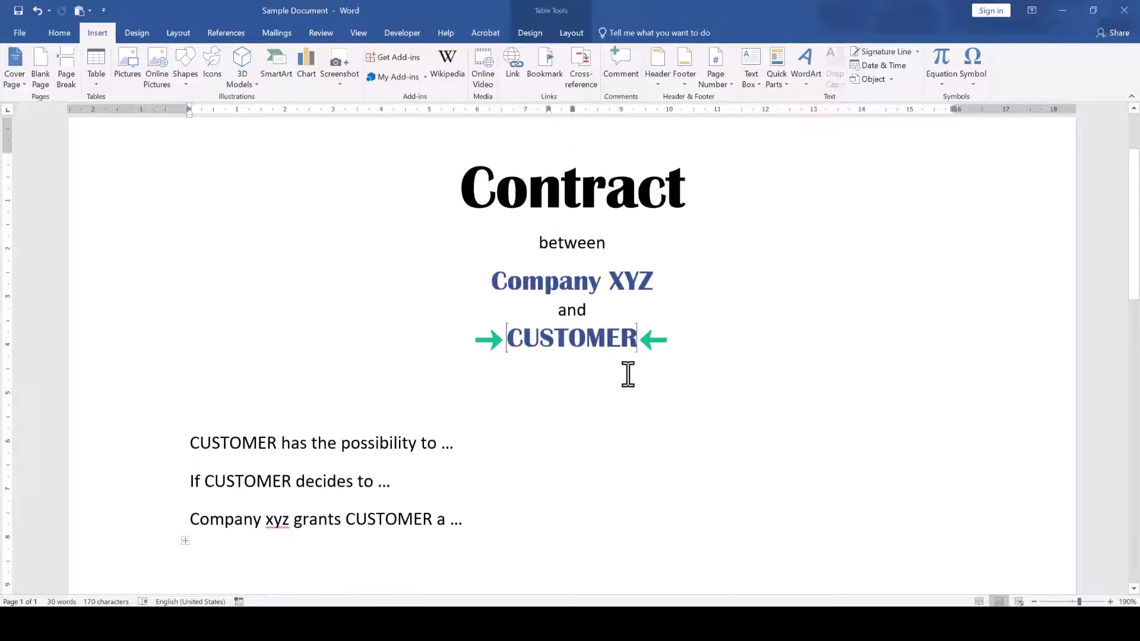
click(640, 337)
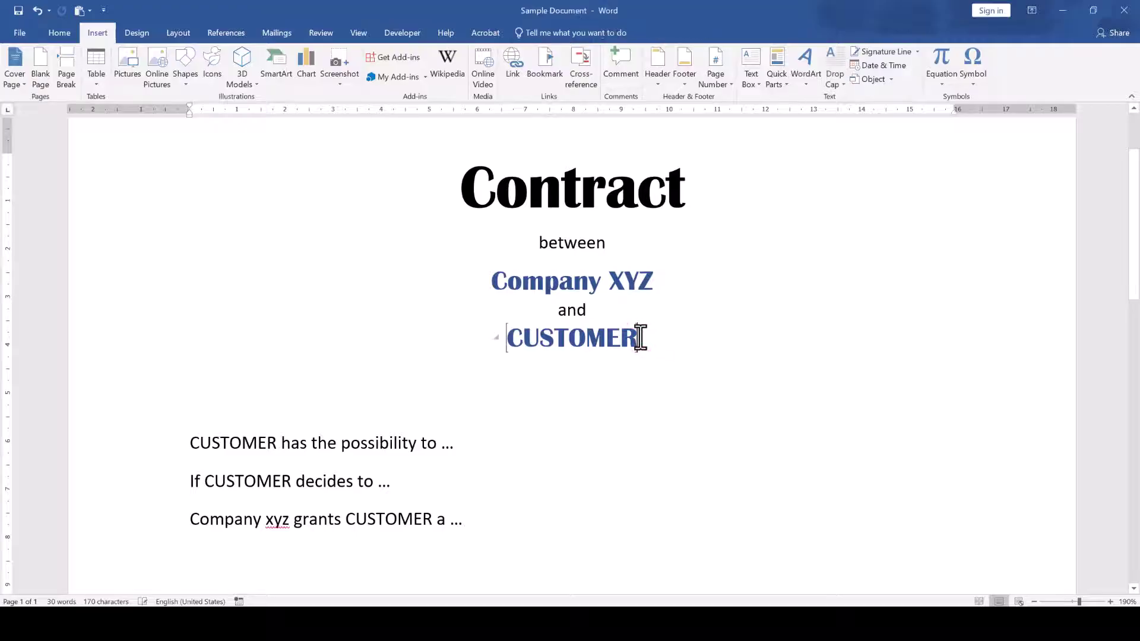
key(BackSpace)
key(BackSpace)
key(BackSpace)
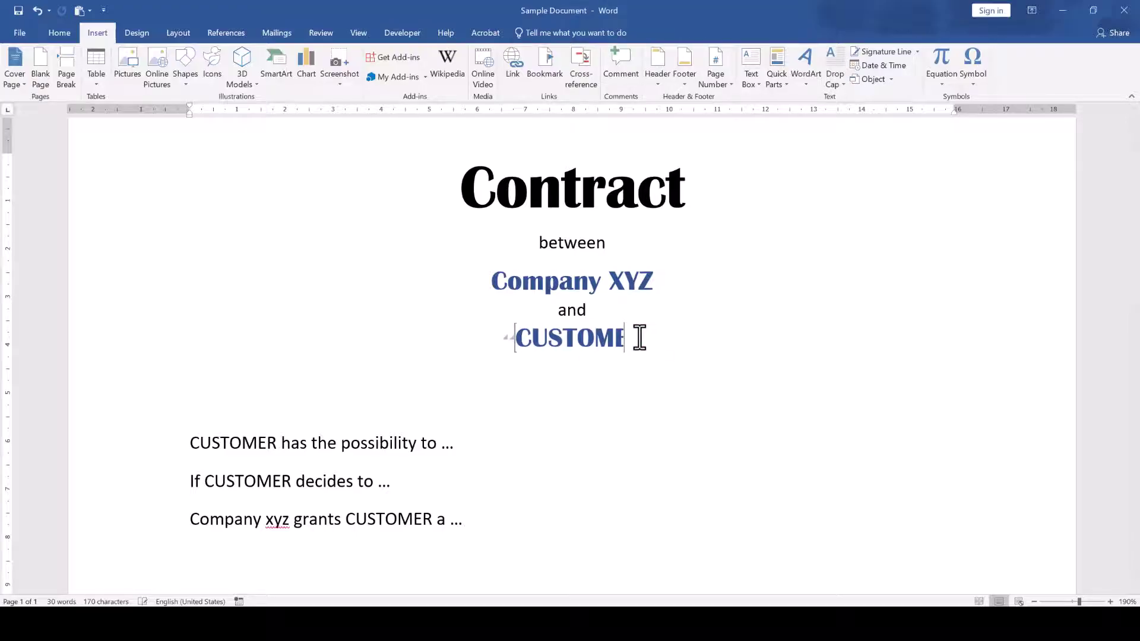
text(test)
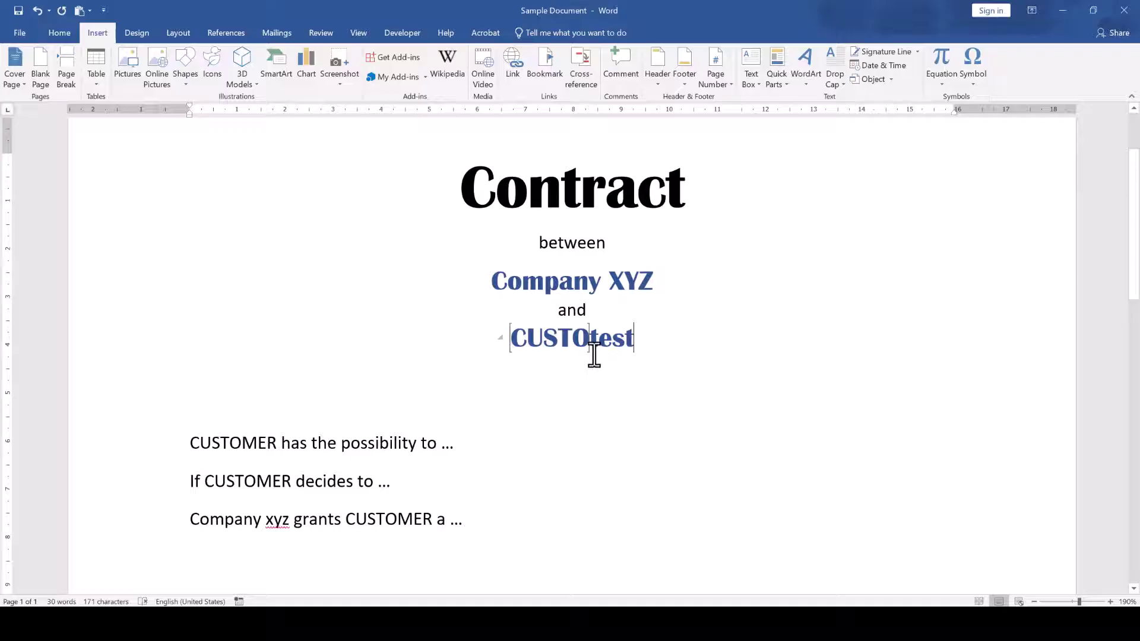
Step: Refresh the cross-references through the Print preview so the clauses read CUSTO
click(21, 33)
click(23, 217)
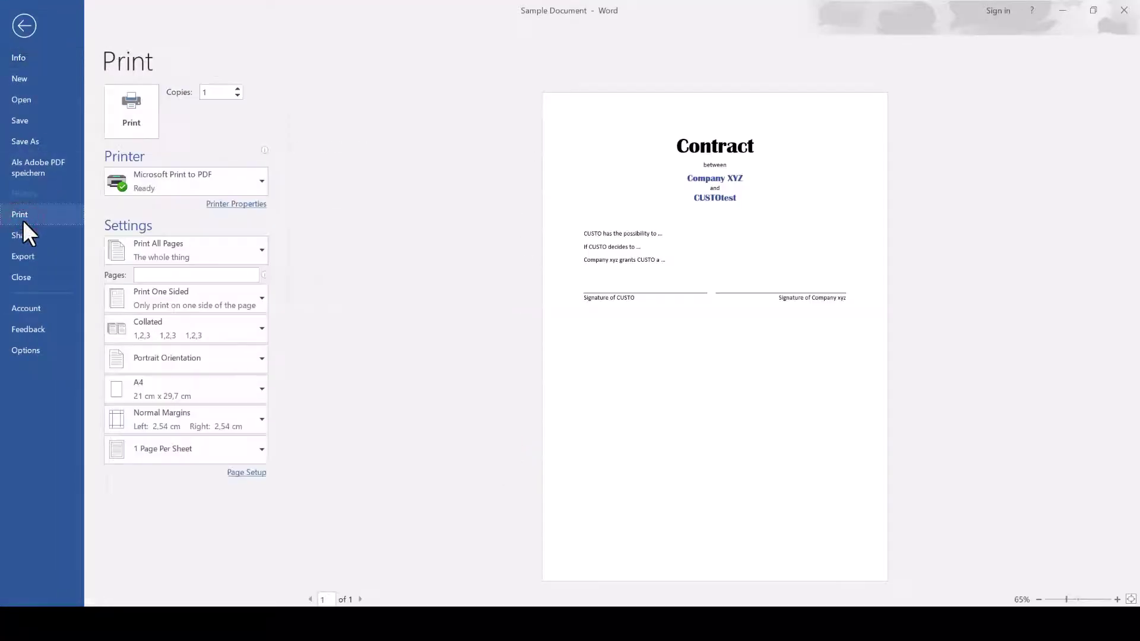
click(27, 29)
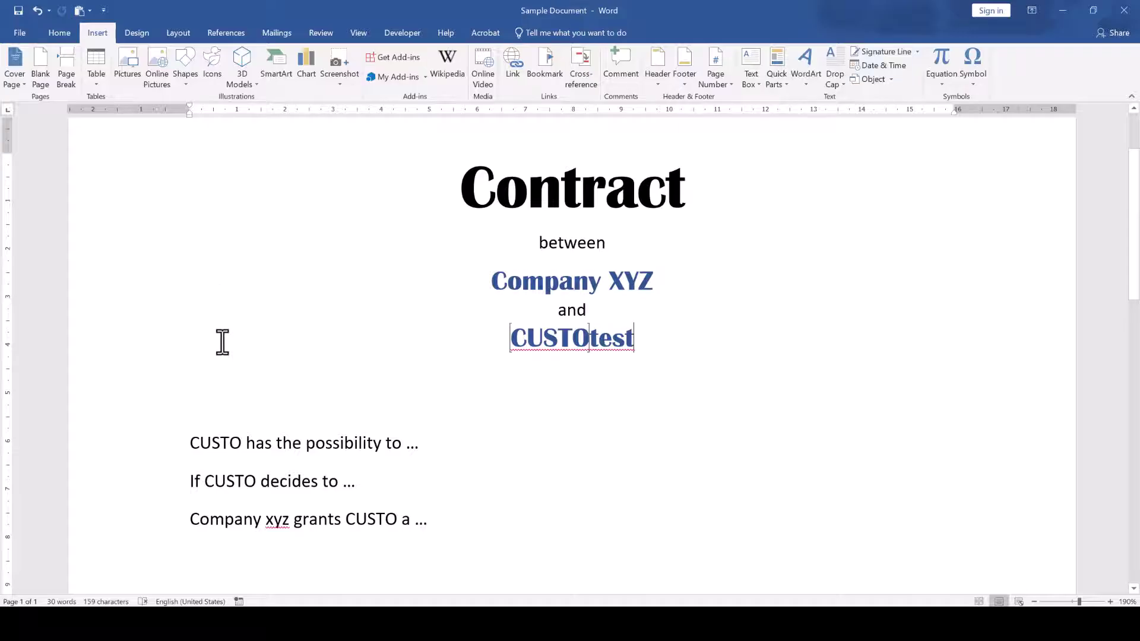
mouse_move(214, 442)
Step: Type 'test' inside the heading's customer name and delete the leftover letters CUS and TO
key(BackSpace)
key(BackSpace)
key(BackSpace)
key(BackSpace)
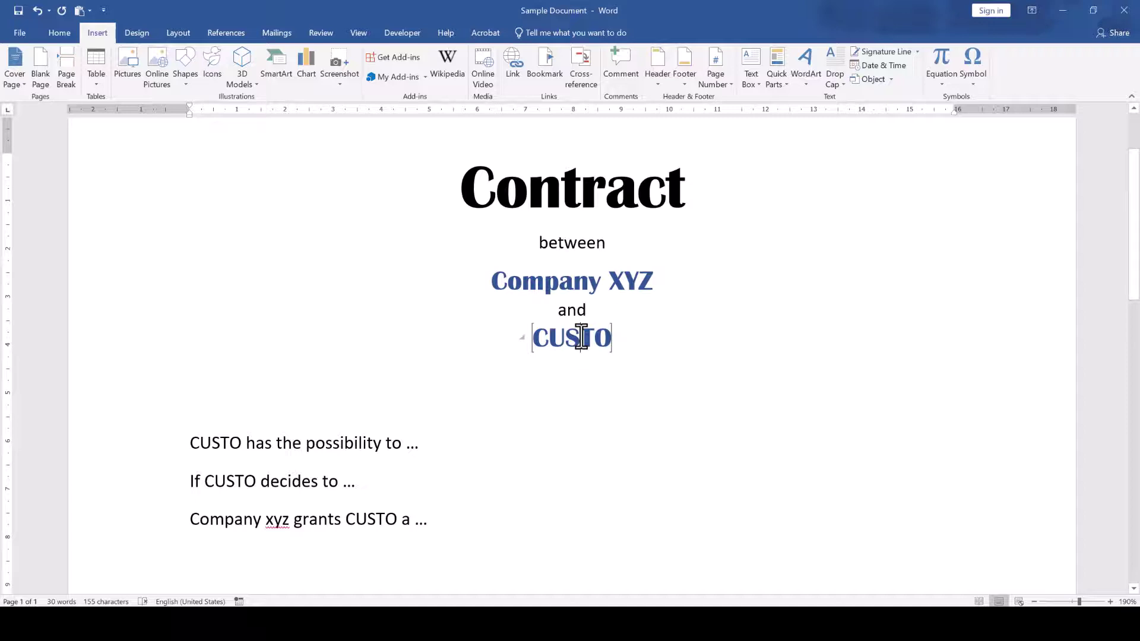
click(582, 337)
text(test)
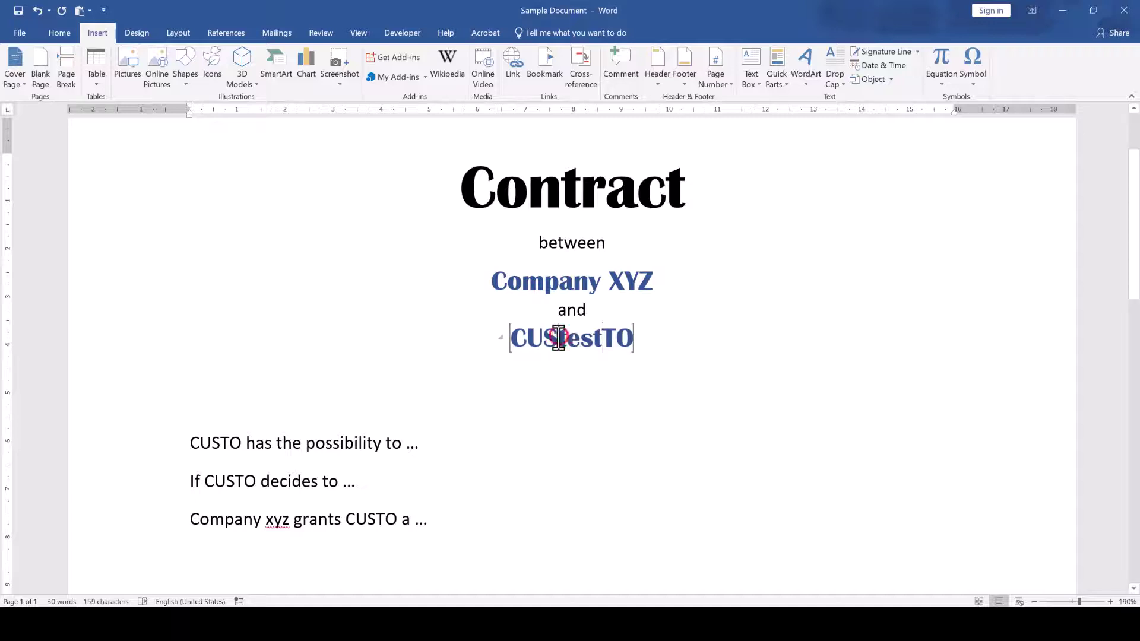
click(560, 338)
key(BackSpace)
key(BackSpace)
key(BackSpace)
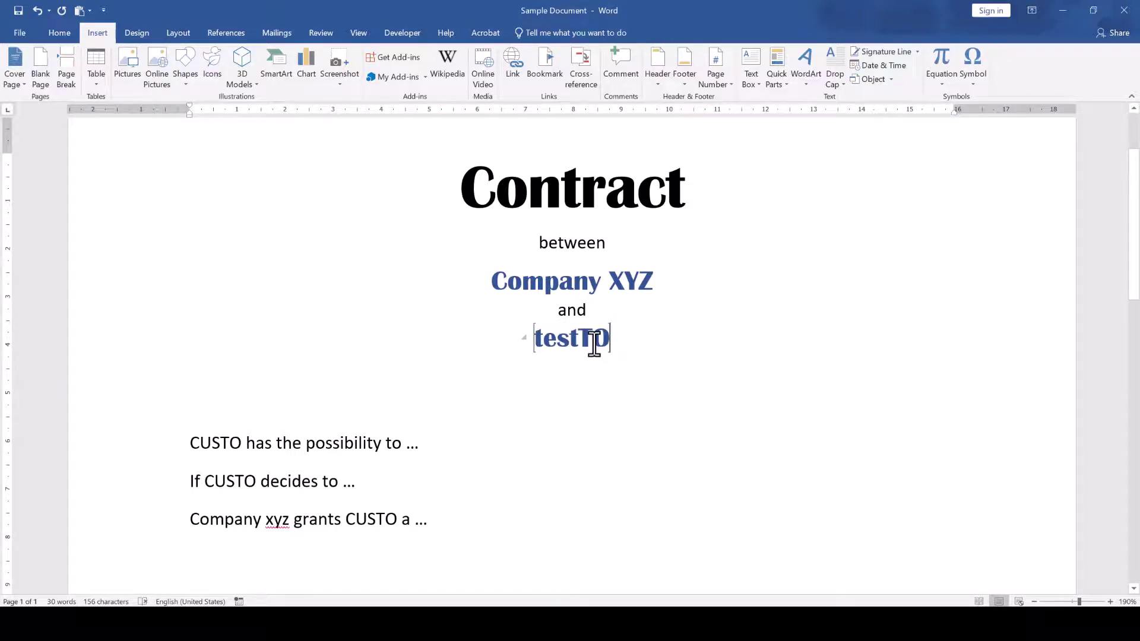
click(578, 335)
key(Delete)
key(Delete)
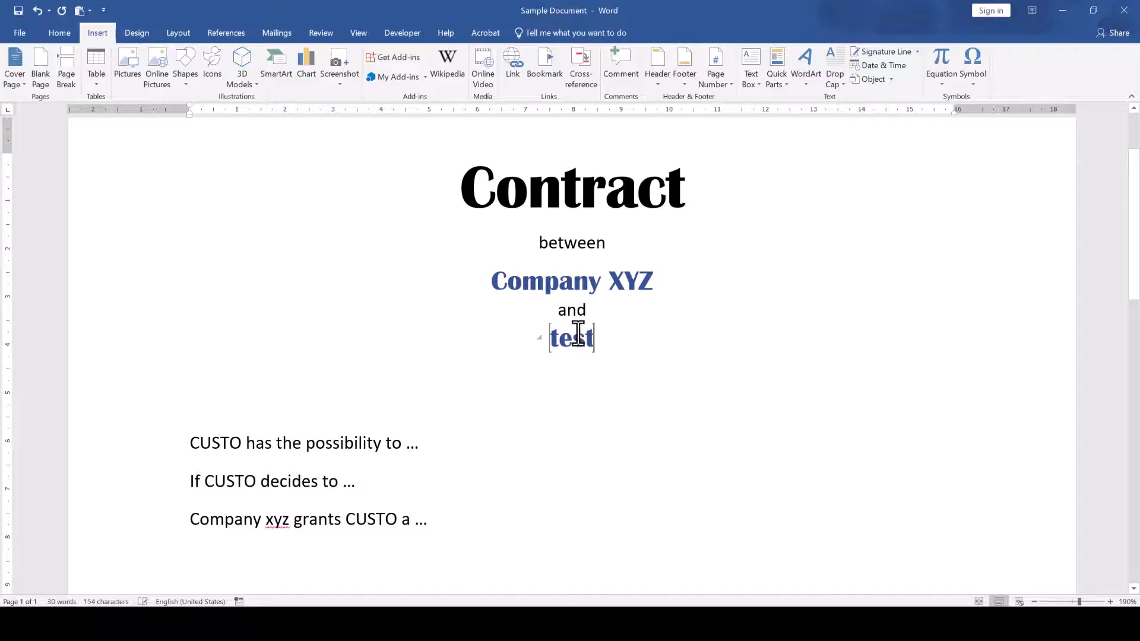
Step: Refresh fields via the Print preview so the three clauses read 'test'
click(20, 32)
click(21, 218)
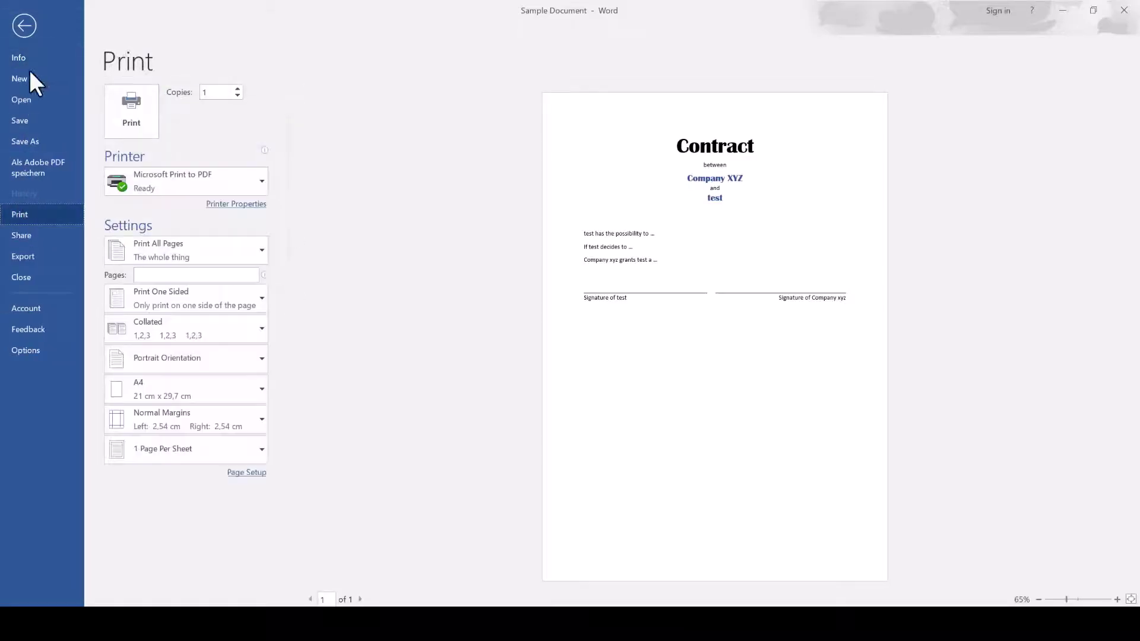
click(25, 27)
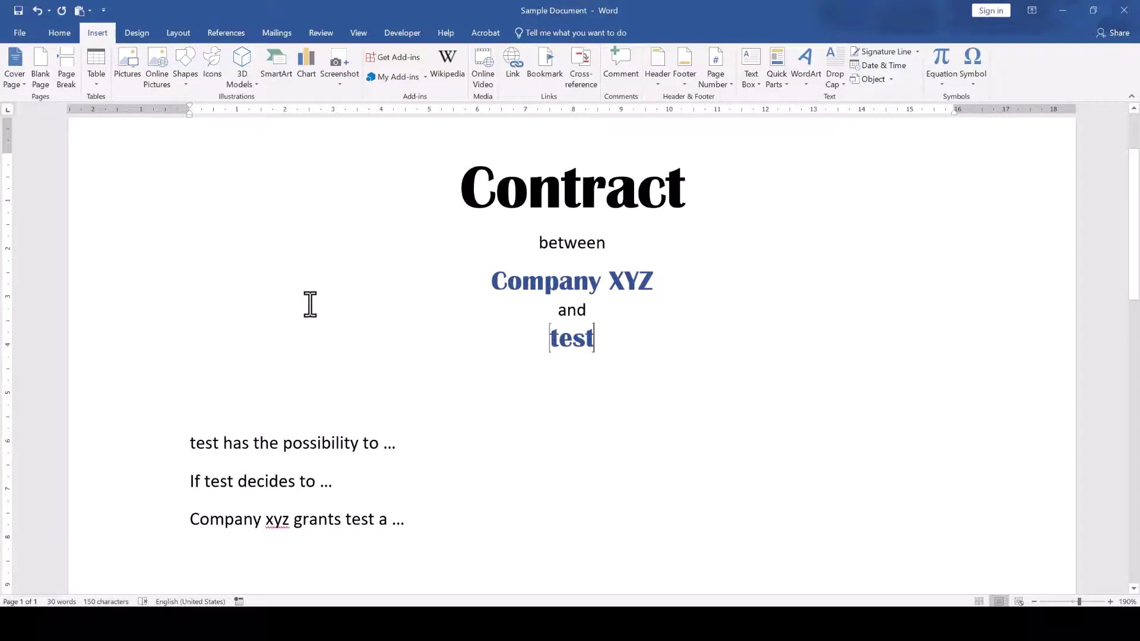
Step: Delete 'test' from the title and insert a Rich Text Content Control in its place
drag(617, 333, 547, 332)
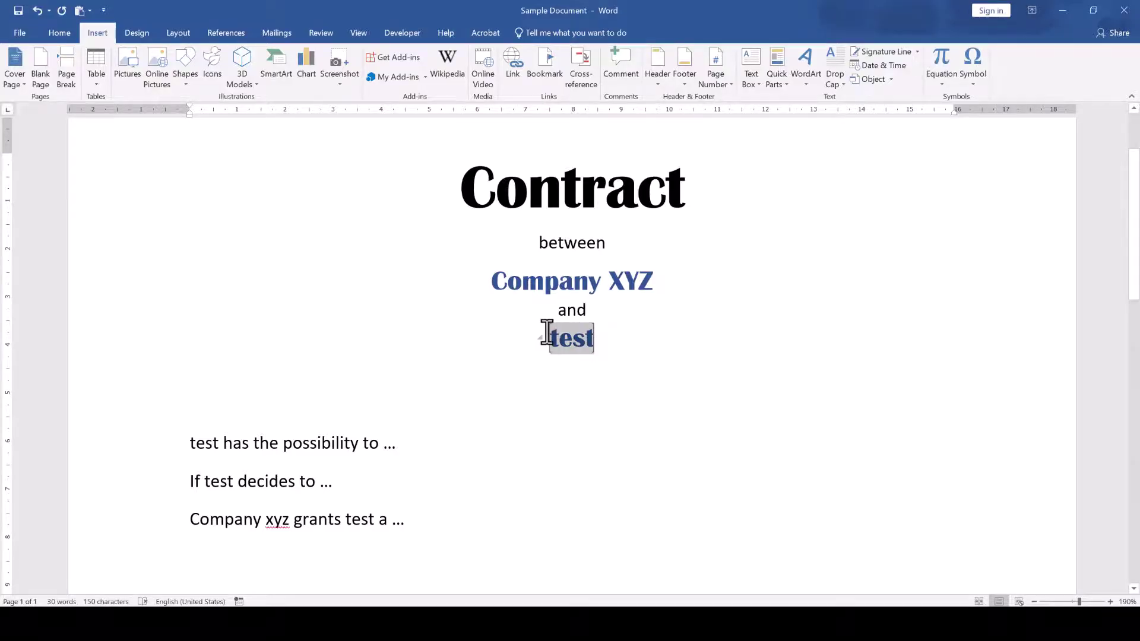
key(Delete)
click(417, 32)
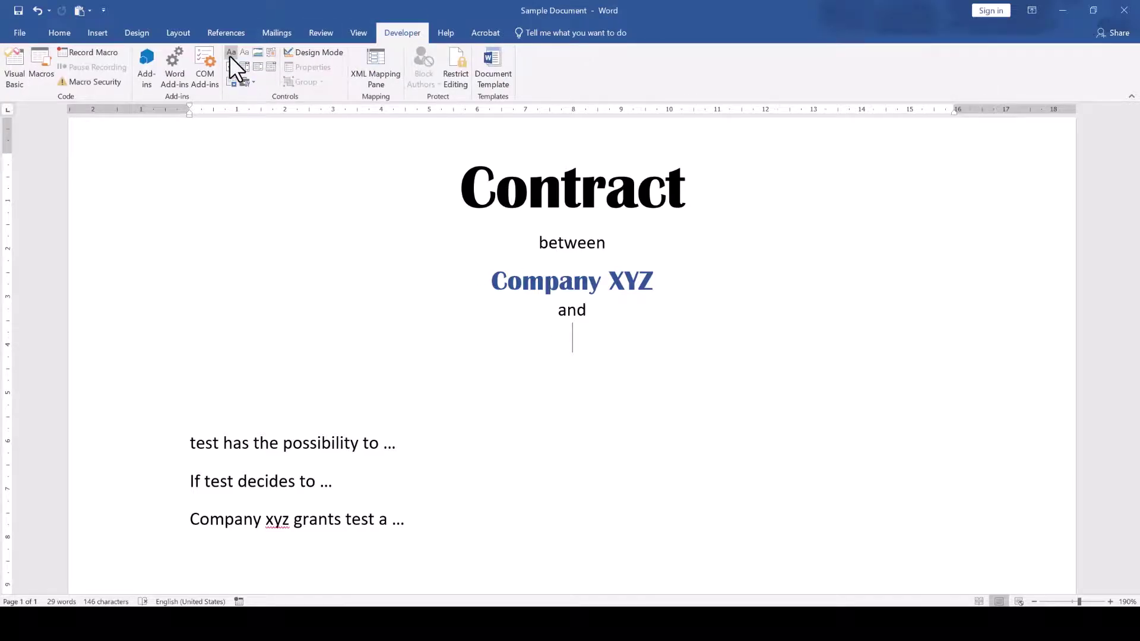
click(231, 54)
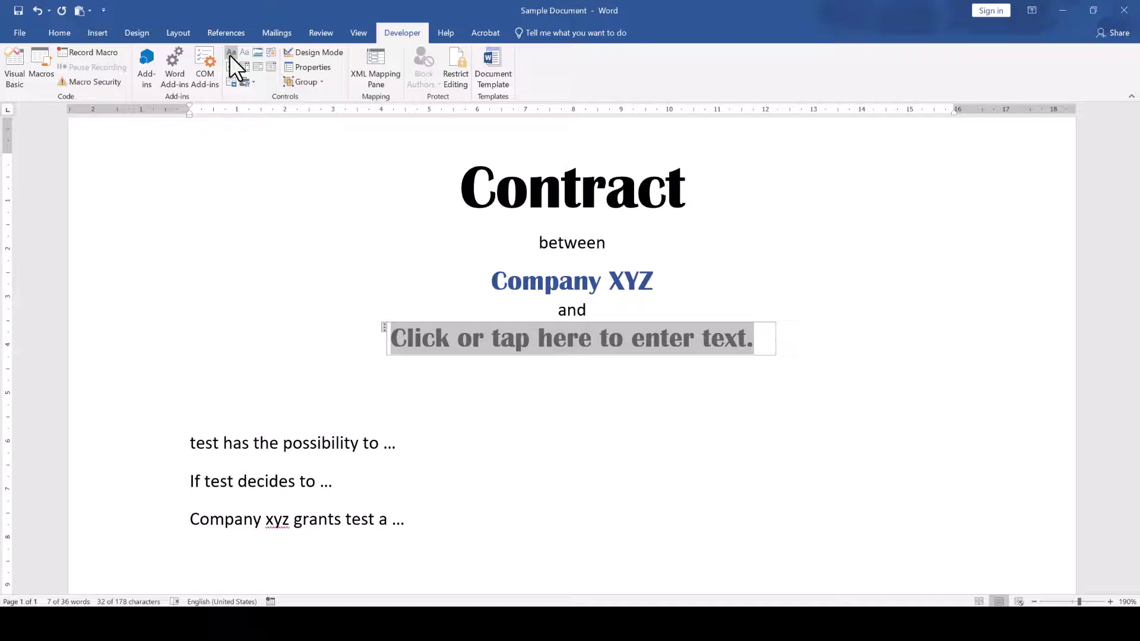
Step: In Design Mode, change the control's prompt to red 'Customer Placeholder' text
click(297, 53)
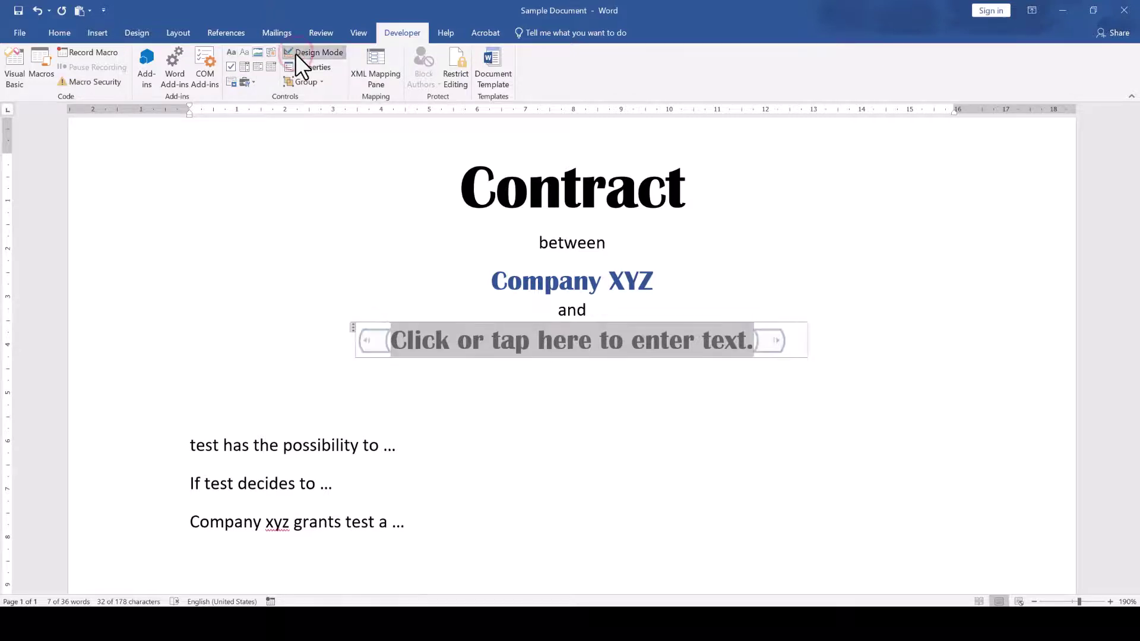
click(771, 342)
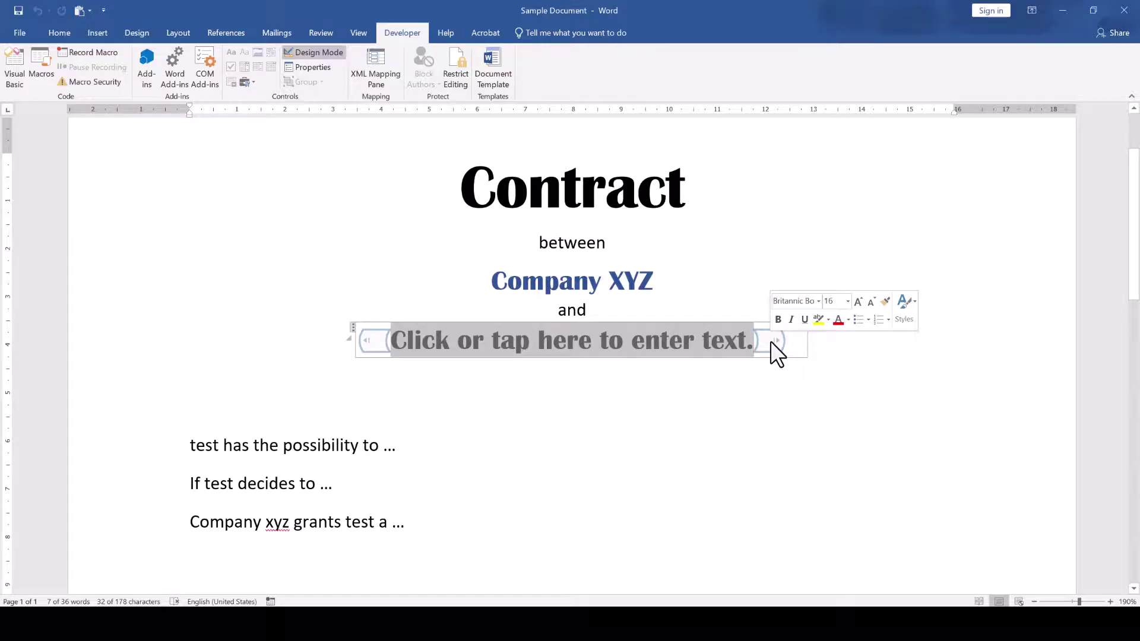
click(838, 322)
text(Custo)
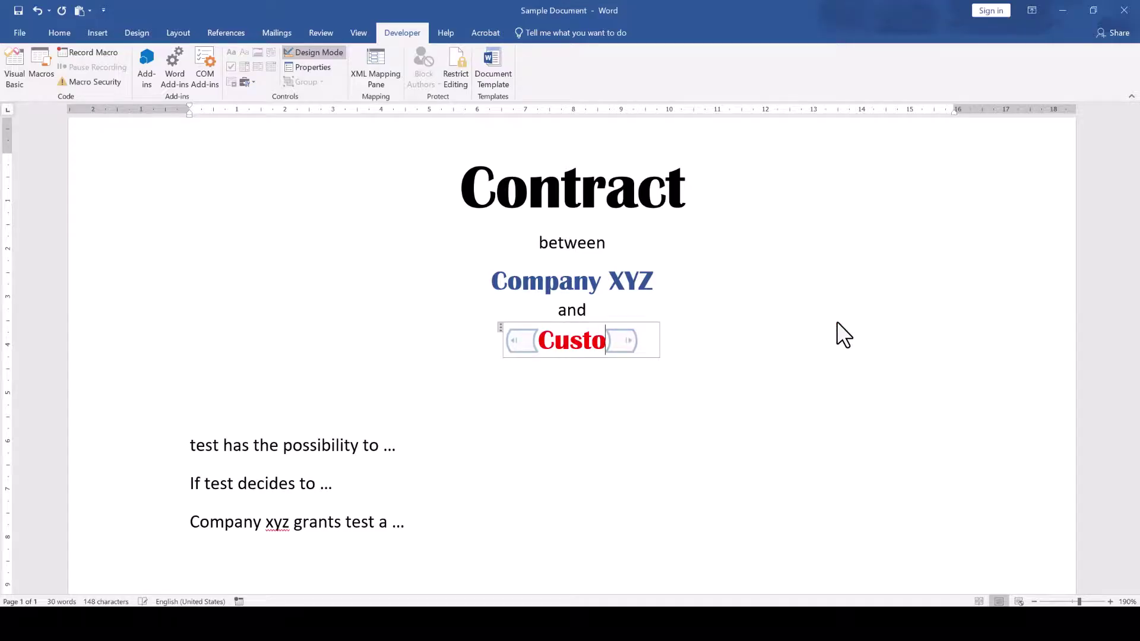
text(mer Placeholder)
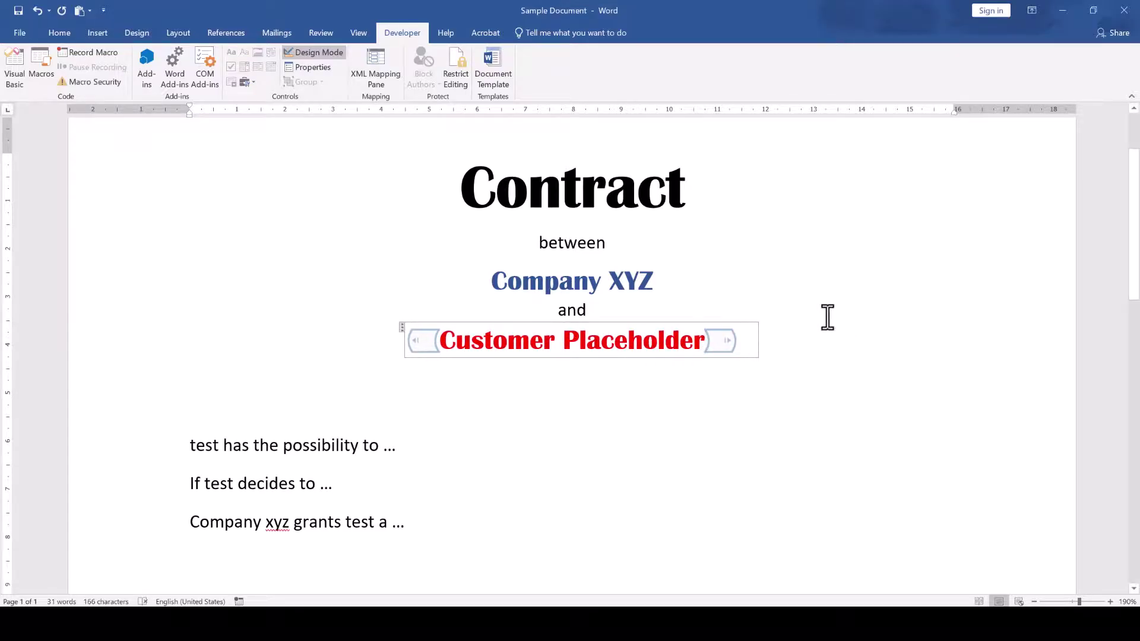
click(319, 48)
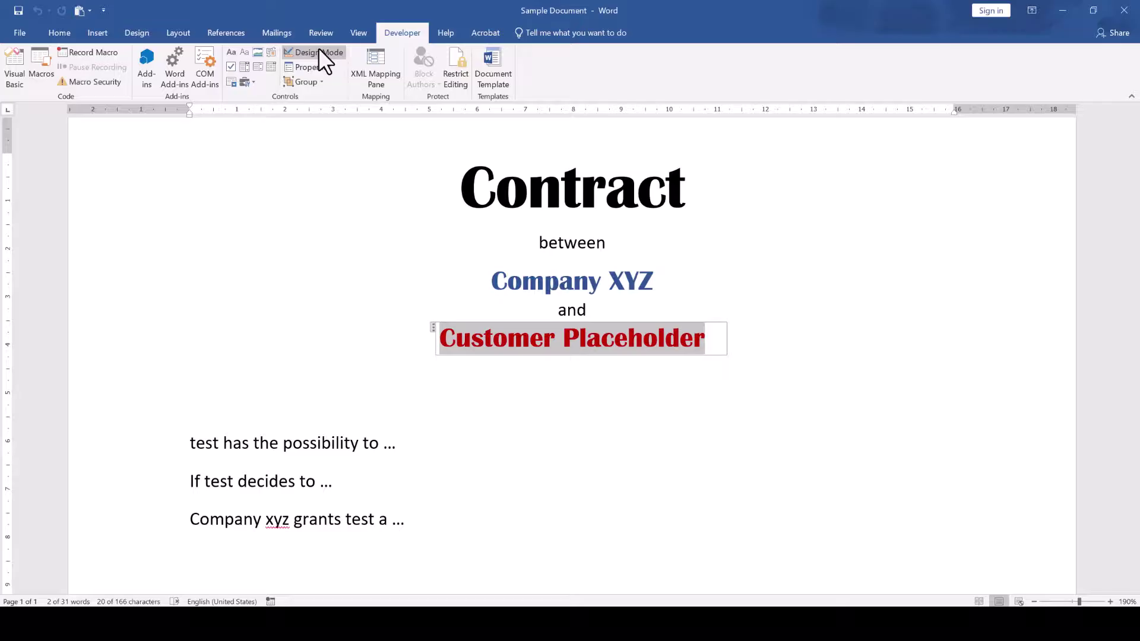
Step: Test the control by typing 'Content', then undo to restore the red placeholder
text(Content)
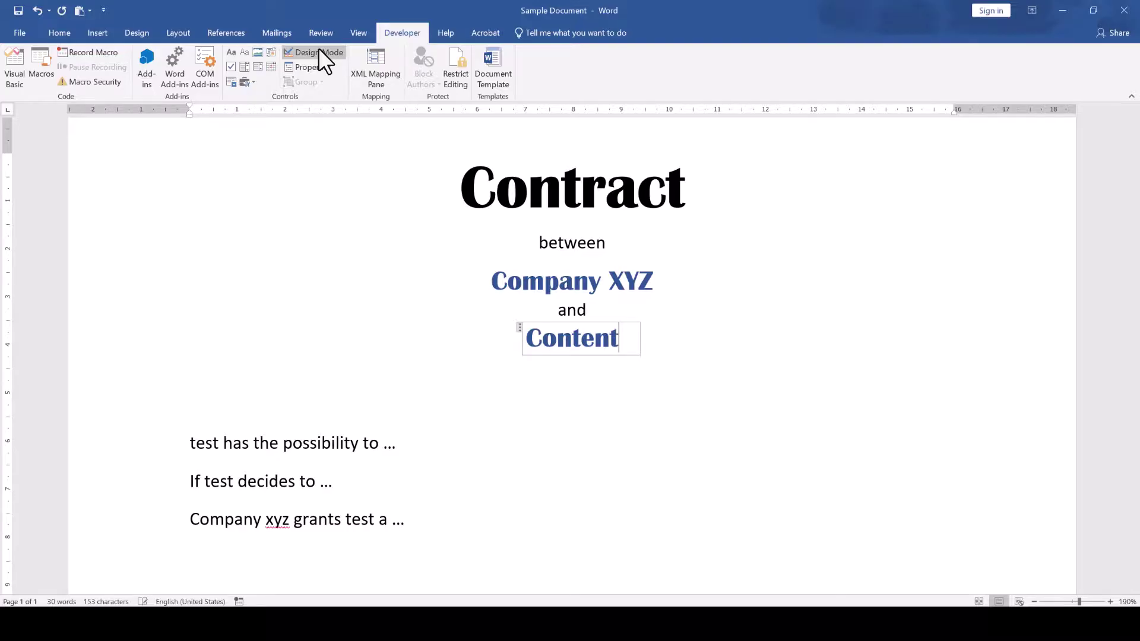
key(ctrl+z)
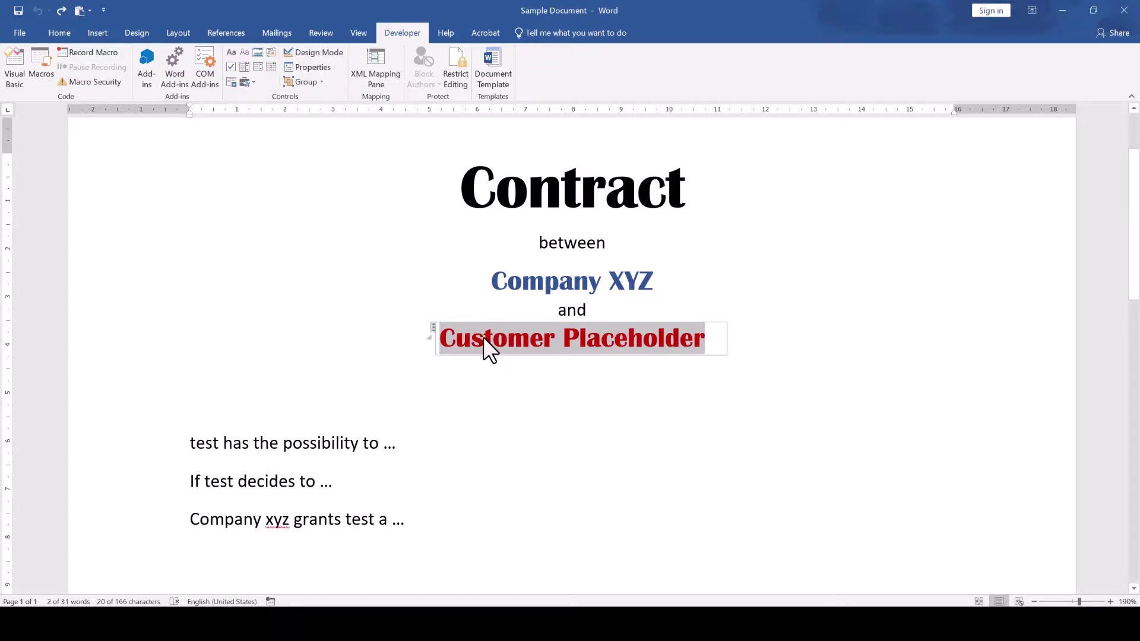
Step: Bookmark the customer content control
click(431, 328)
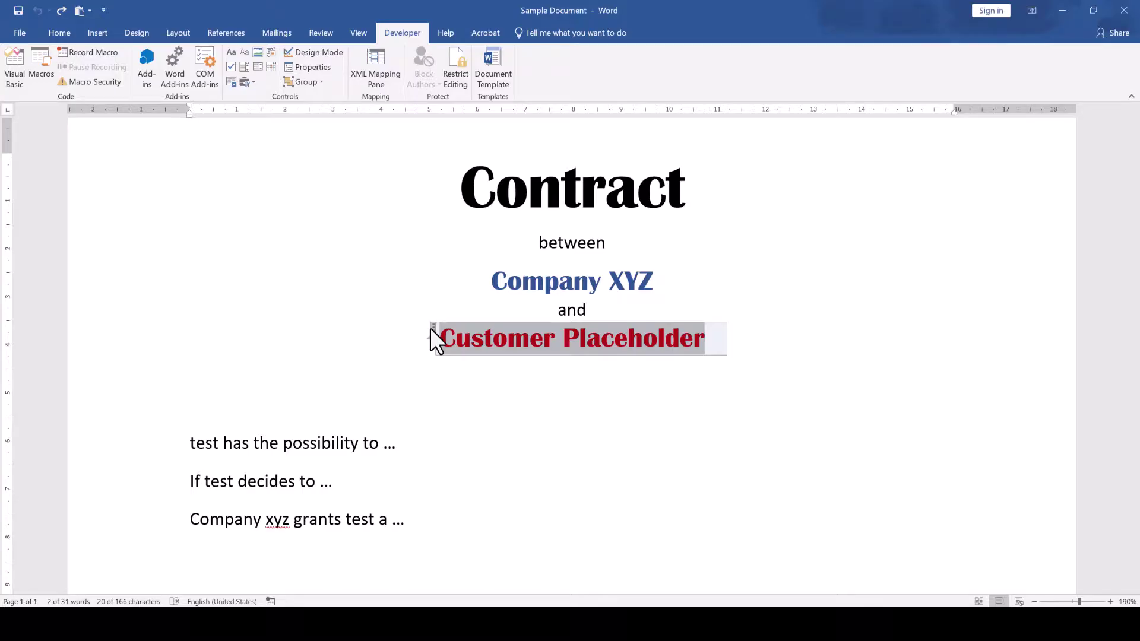
click(97, 33)
click(545, 68)
click(781, 343)
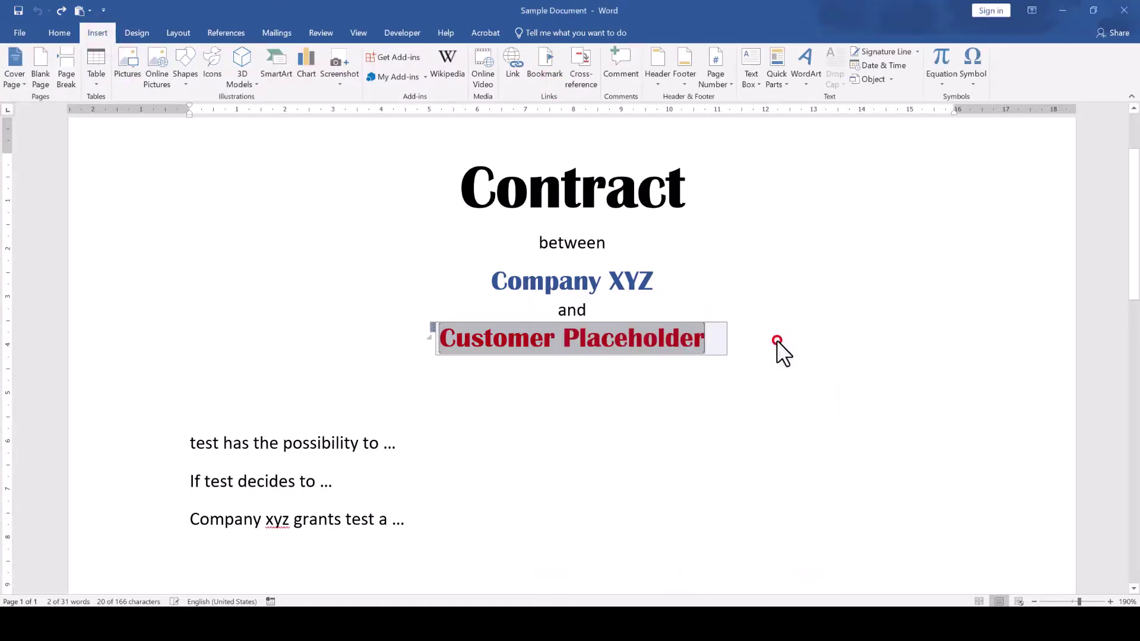
Step: Replace 'test' in the first two body lines with cross-references to the customer bookmark
click(220, 442)
key(ctrl+BackSpace)
click(580, 68)
click(350, 394)
scroll(386, 272, down, 5)
click(236, 183)
key(ctrl+BackSpace)
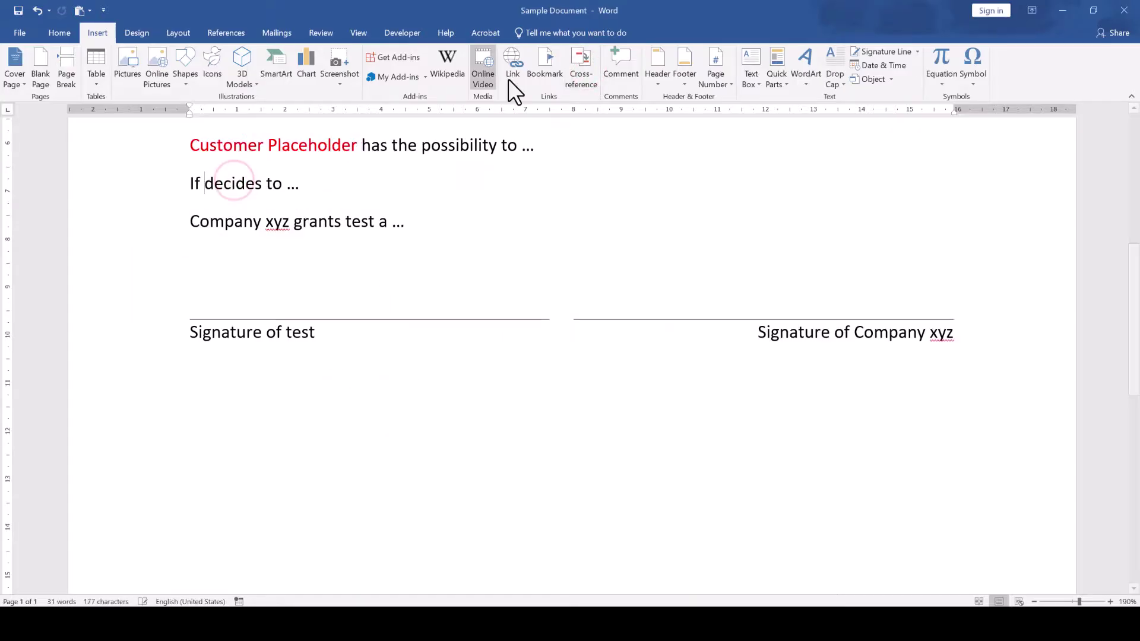
click(581, 68)
click(350, 394)
click(412, 394)
Step: Replace the remaining 'test' with a customer bookmark cross-reference, then select the title's control
click(371, 183)
key(ctrl+BackSpace)
click(581, 68)
click(350, 394)
click(413, 394)
click(318, 265)
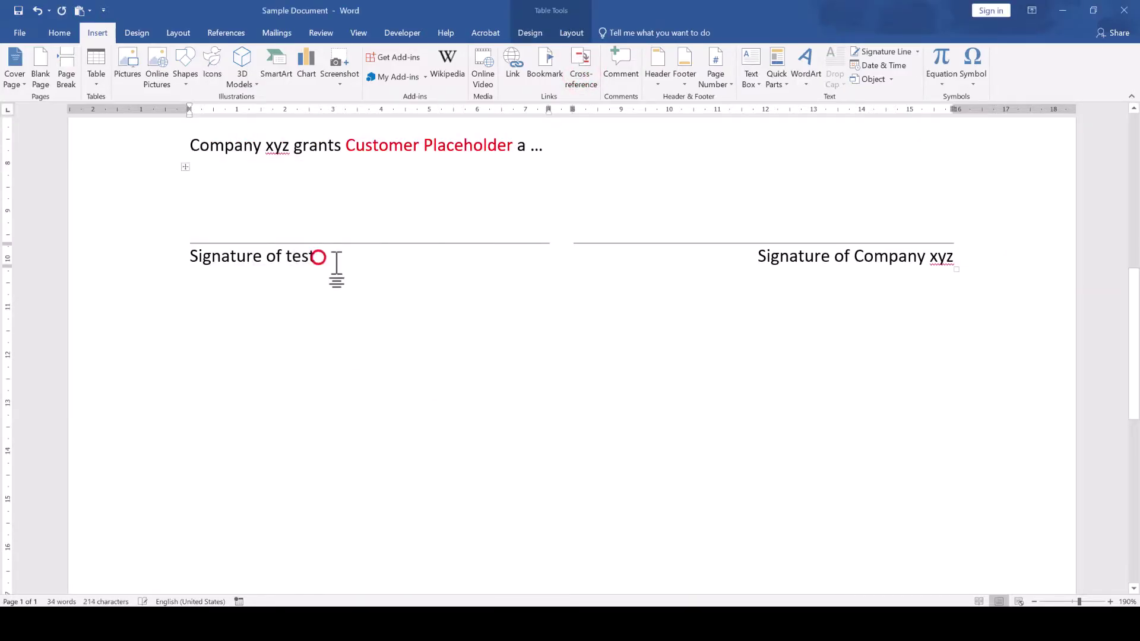
click(413, 394)
scroll(437, 372, up, 6)
scroll(440, 370, down, 1)
click(496, 296)
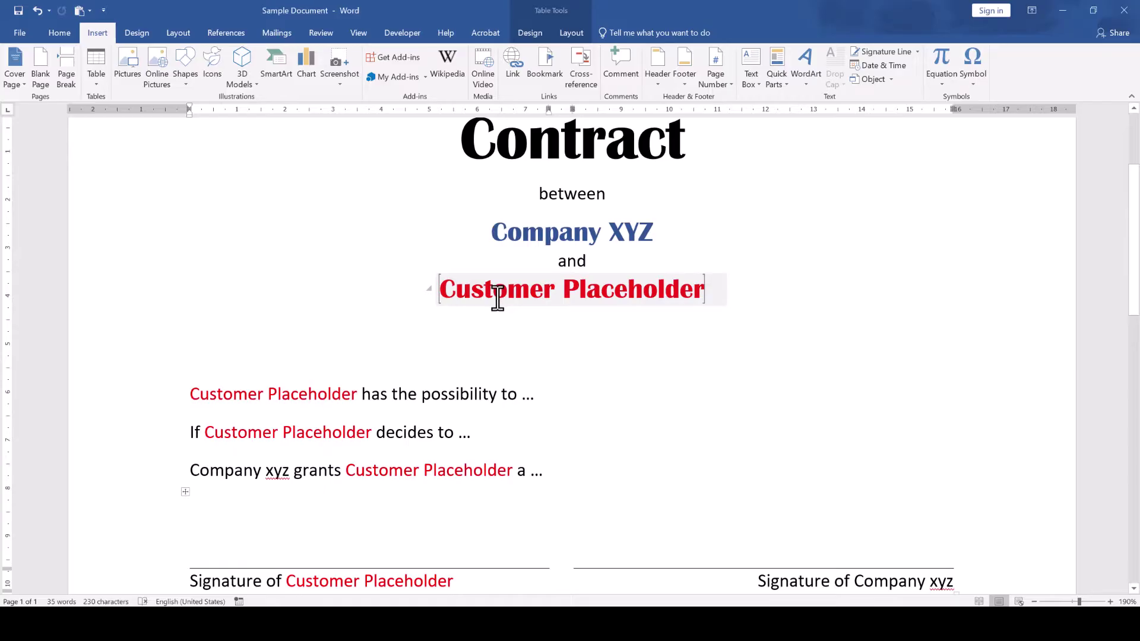
Step: Enter TEST in the heading's customer control and refresh all references through print preview
text(TEST)
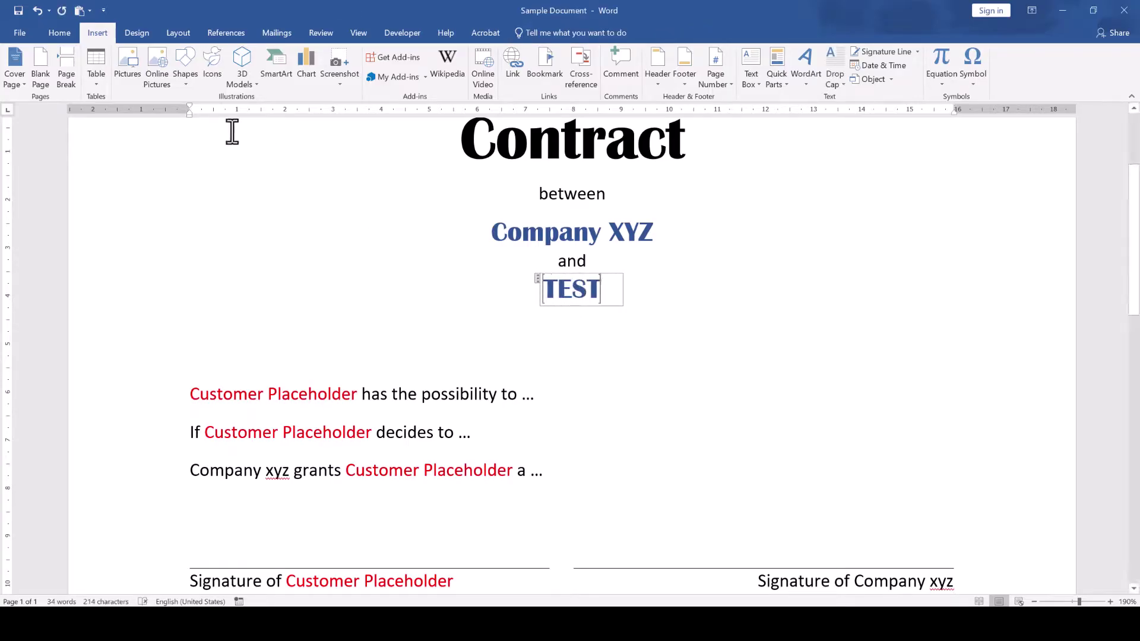
click(23, 34)
click(31, 214)
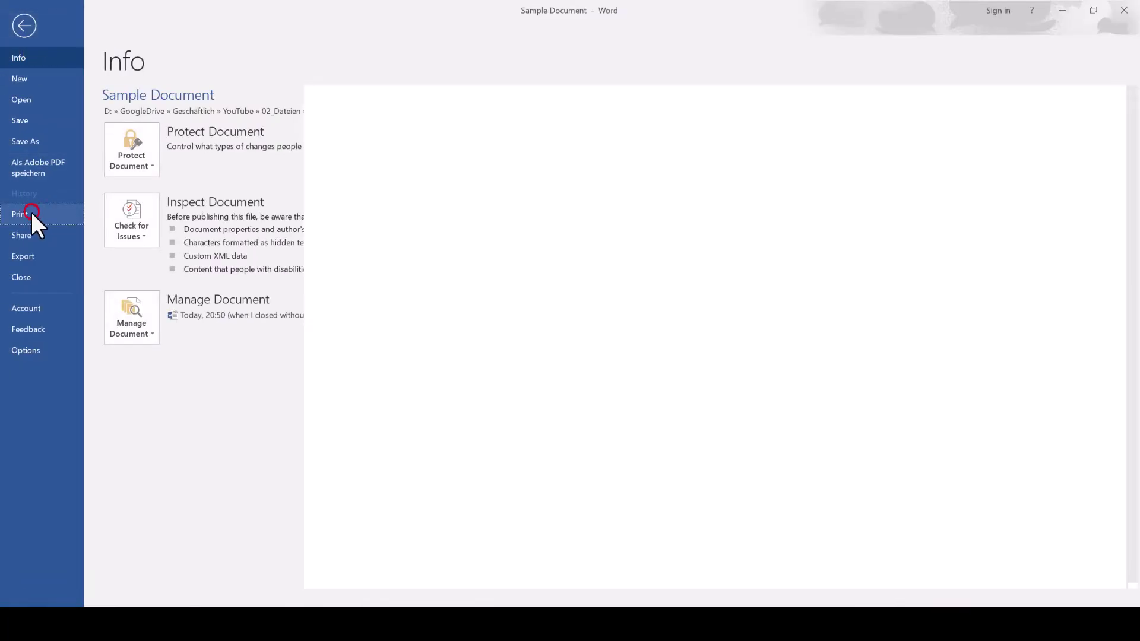
click(27, 30)
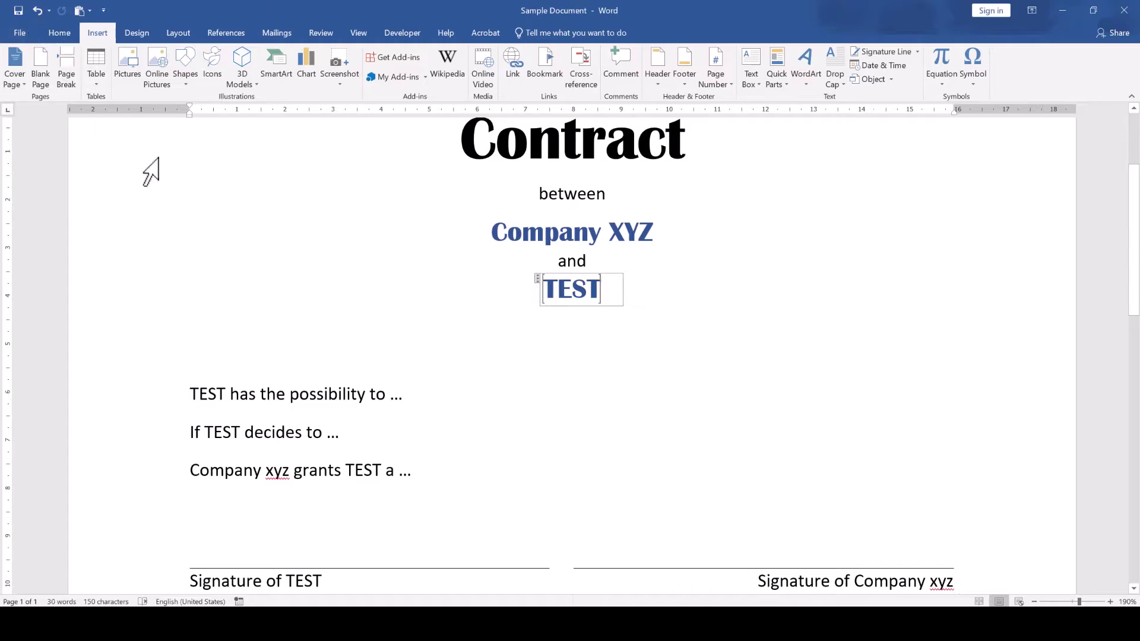
scroll(210, 223, down, 3)
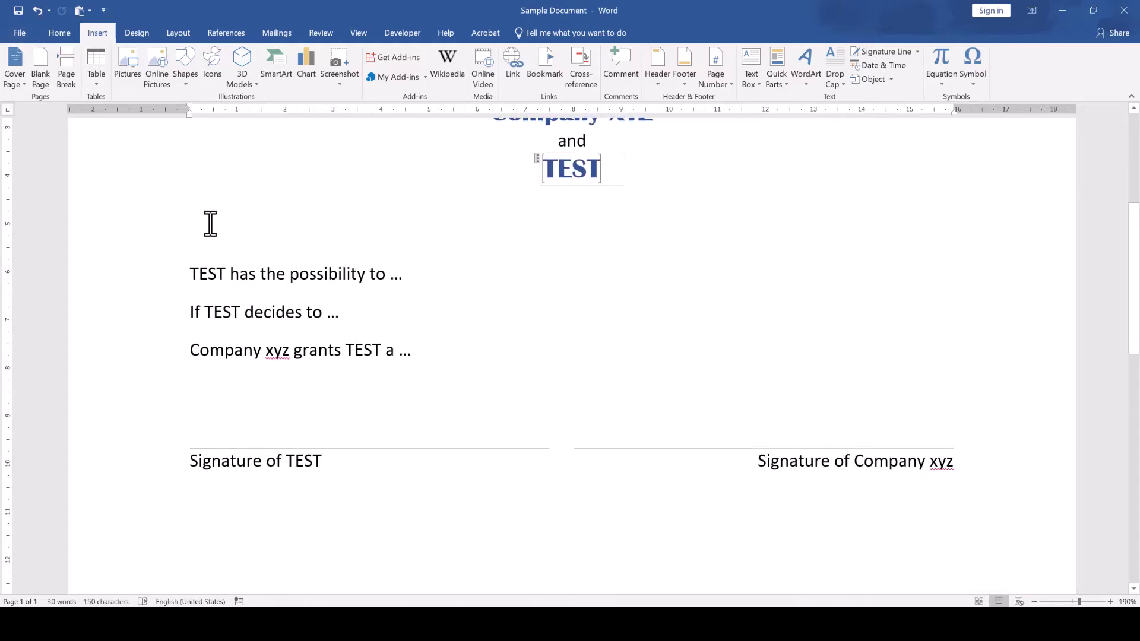